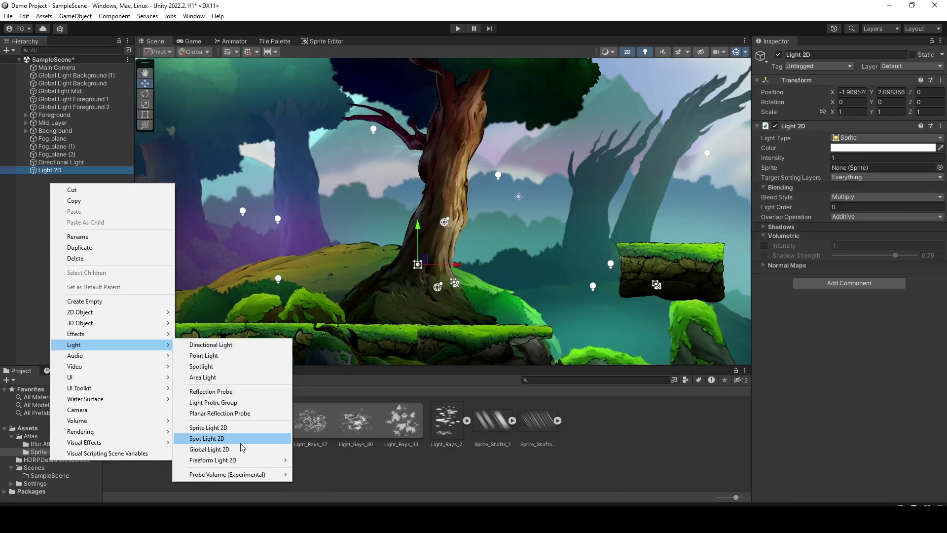
# - Add a new Sprite Light 2D to the scene and delete the earlier Light 2D that has no sprite
pyautogui.click(239, 425)
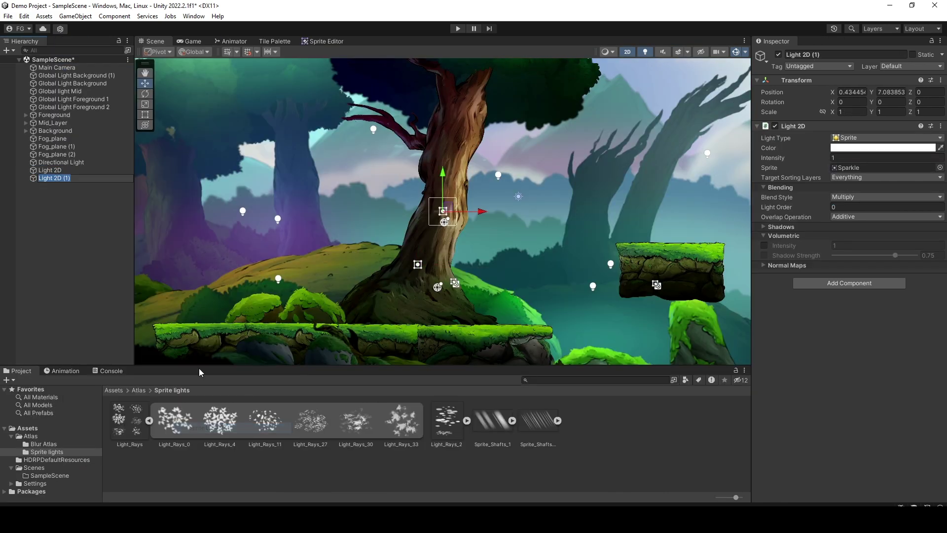
pyautogui.click(89, 241)
pyautogui.click(60, 169)
pyautogui.press('Delete')
pyautogui.click(60, 170)
# - Keep the new light's type as Sprite and assign the Light_Rays_11 sprite to it
pyautogui.click(856, 138)
pyautogui.click(859, 140)
pyautogui.click(862, 141)
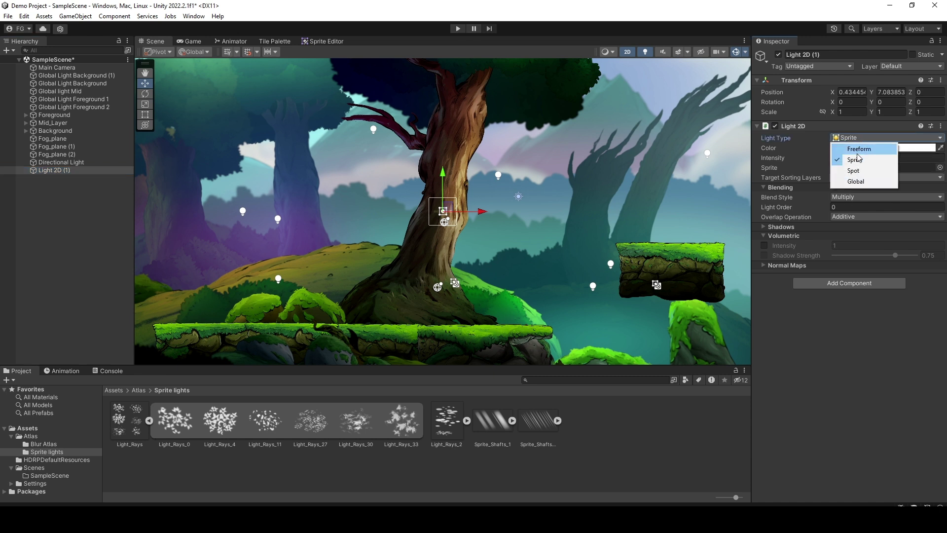
pyautogui.click(858, 159)
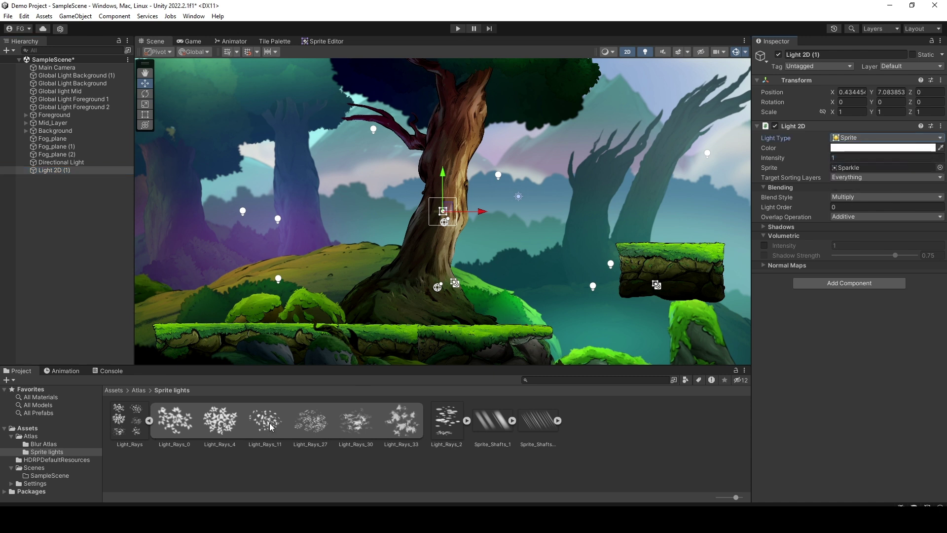
pyautogui.moveTo(262, 427); pyautogui.dragTo(857, 170)
# - Scale the sprite light to about 2.79 and move it over the far-left background tree at about X -23.7, Y 9.3
pyautogui.press('r')
pyautogui.moveTo(449, 204); pyautogui.dragTo(275, 206)
pyautogui.press('w')
pyautogui.moveTo(275, 205); pyautogui.dragTo(477, 219, button='middle')
pyautogui.scroll(2, 502, 227)
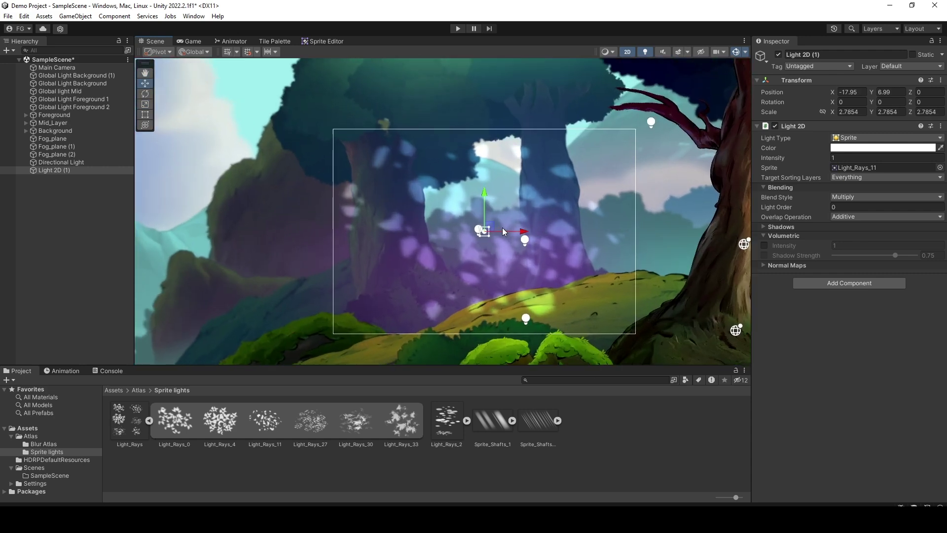
pyautogui.moveTo(495, 226); pyautogui.dragTo(410, 190)
# - Restrict the sprite light's target sorting layers to Background 2 only
pyautogui.click(886, 177)
pyautogui.click(859, 188)
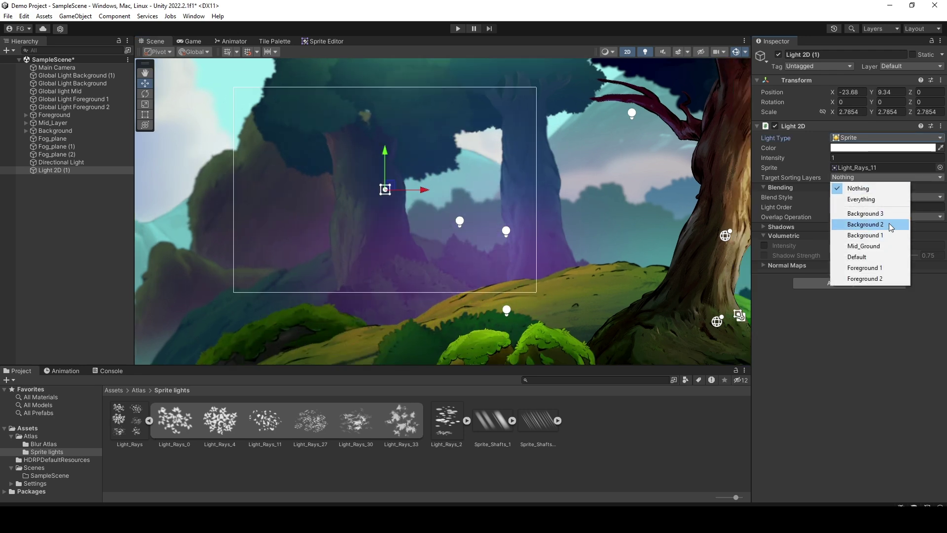
pyautogui.click(867, 224)
pyautogui.click(854, 181)
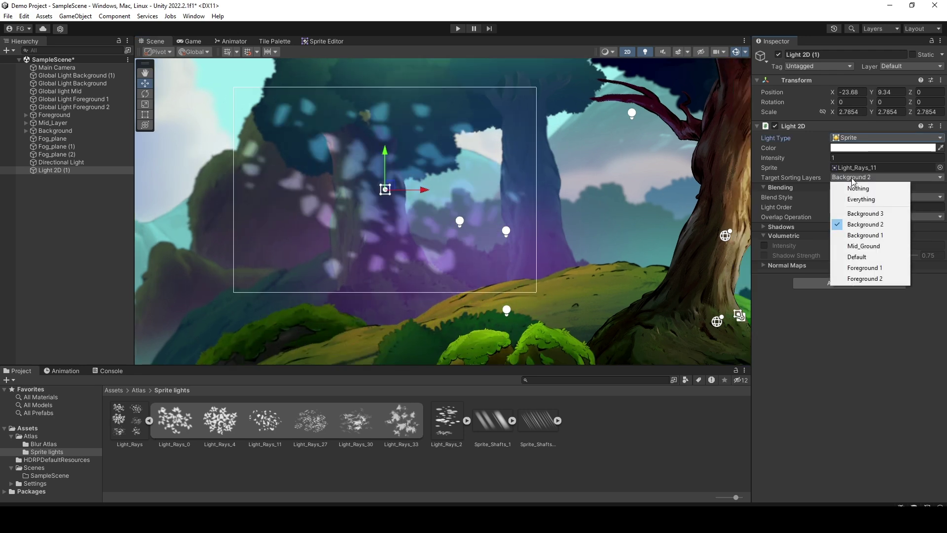
pyautogui.click(866, 224)
pyautogui.click(866, 178)
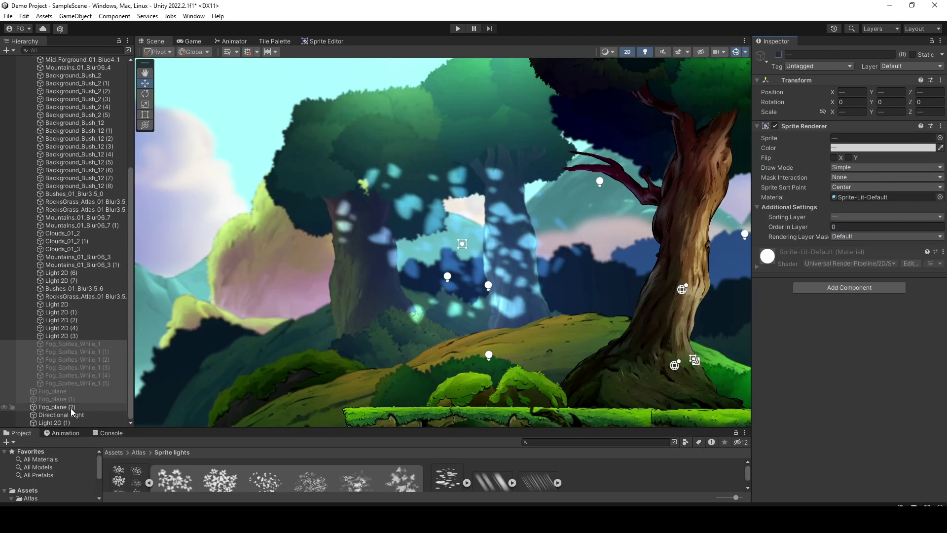
# - Select all the background fog sprites and fog planes together and deactivate them
pyautogui.keyDown('shift'); pyautogui.click(73, 407); pyautogui.keyUp('shift')
pyautogui.click(779, 55)
pyautogui.click(779, 55)
pyautogui.click(779, 55)
pyautogui.click(780, 55)
# - Move the leaf-pattern light onto the trunk of the second background tree, at about X -12.6, Y 9.2
pyautogui.moveTo(460, 243); pyautogui.dragTo(537, 225)
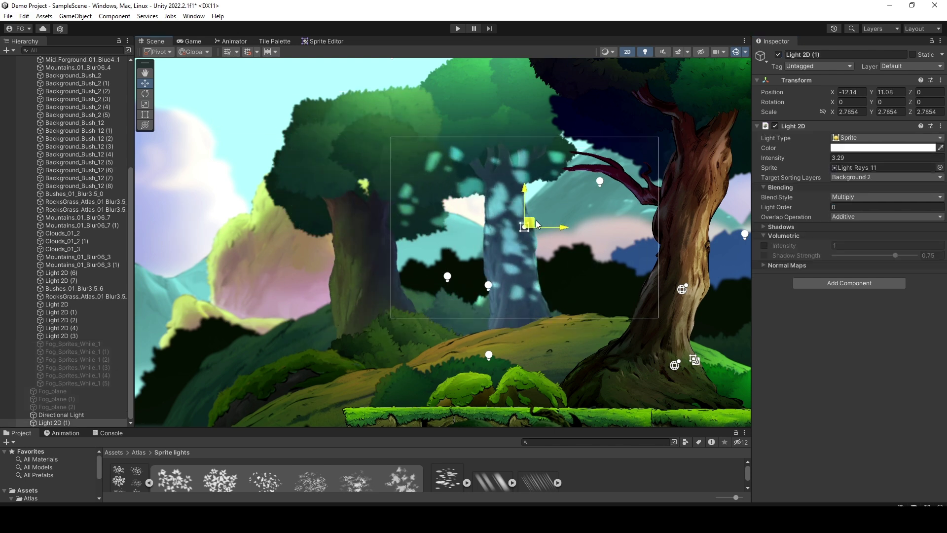
pyautogui.scroll(-3, 537, 224)
pyautogui.moveTo(578, 207); pyautogui.dragTo(522, 186, button='middle')
pyautogui.scroll(3, 516, 185)
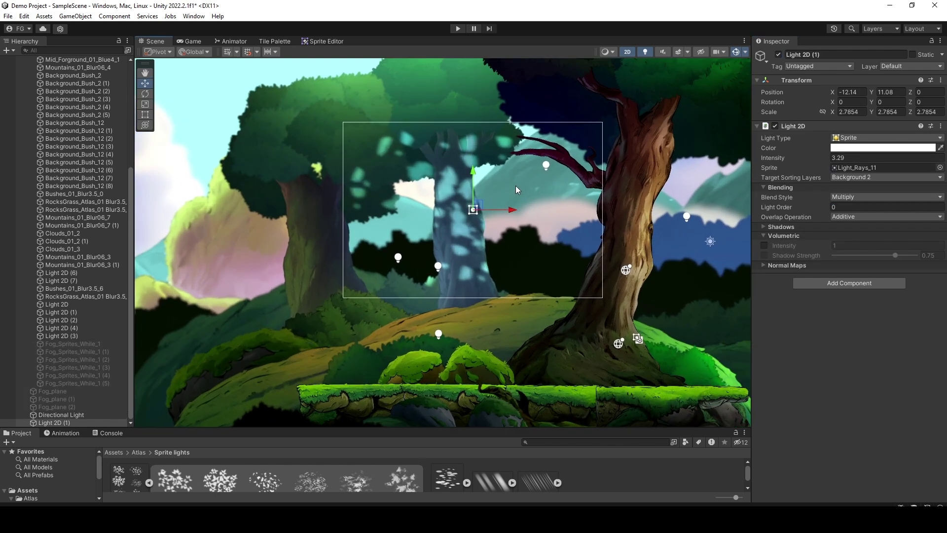
pyautogui.scroll(2, 516, 185)
pyautogui.scroll(1, 418, 193)
pyautogui.moveTo(418, 194); pyautogui.dragTo(546, 182, button='middle')
pyautogui.moveTo(601, 198); pyautogui.dragTo(591, 229)
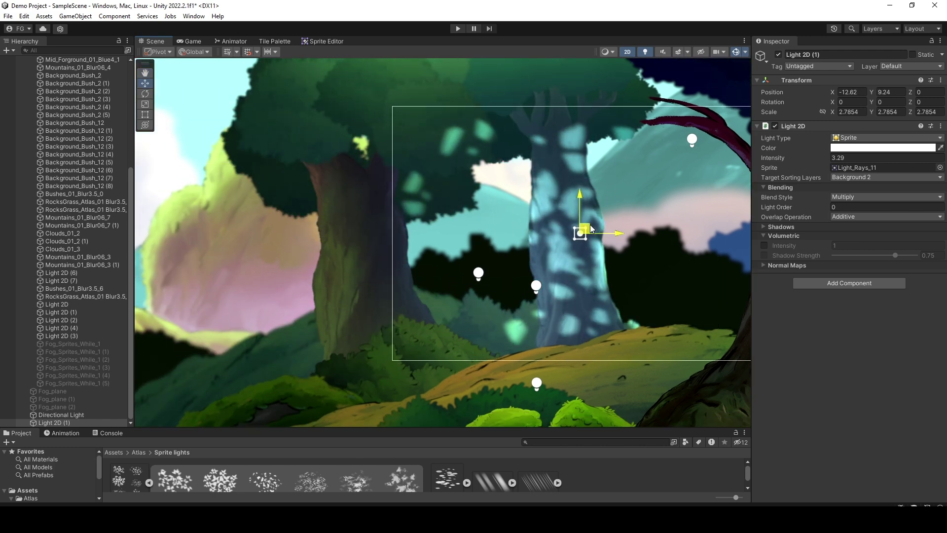
# - Add a new sorting layer named "Background 2 fog", starting from Fog_plane (1)'s sorting layer settings
pyautogui.scroll(-2, 589, 193)
pyautogui.scroll(1, 581, 177)
pyautogui.scroll(-1, 581, 177)
pyautogui.click(581, 177)
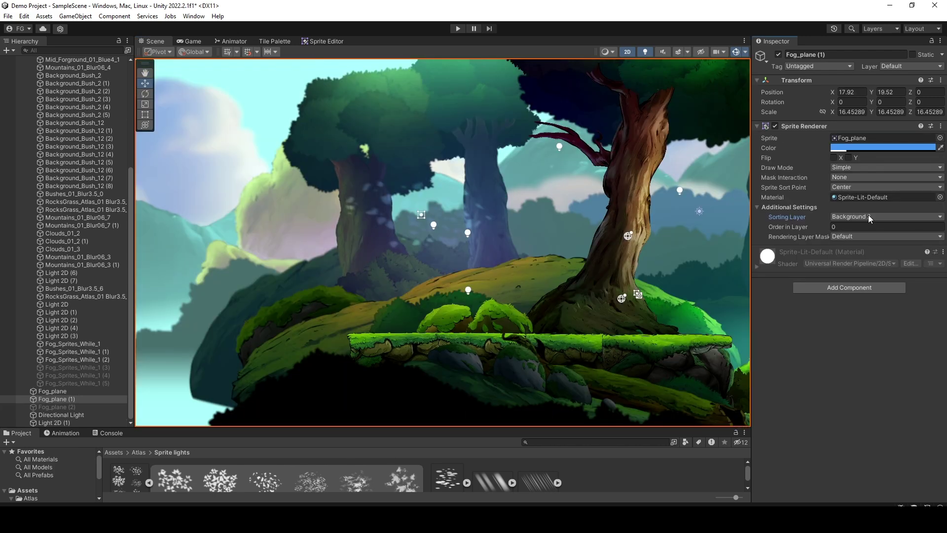
pyautogui.click(885, 218)
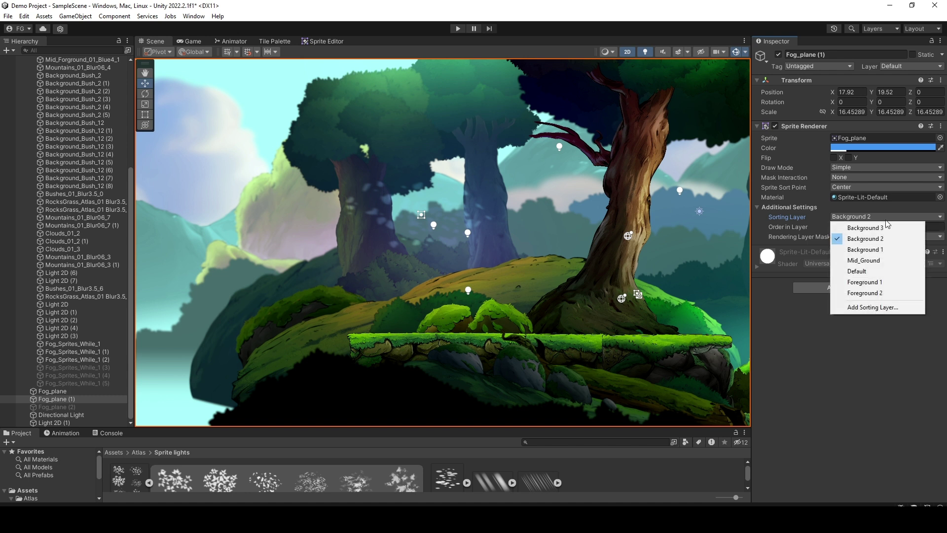
pyautogui.click(872, 309)
pyautogui.click(919, 175)
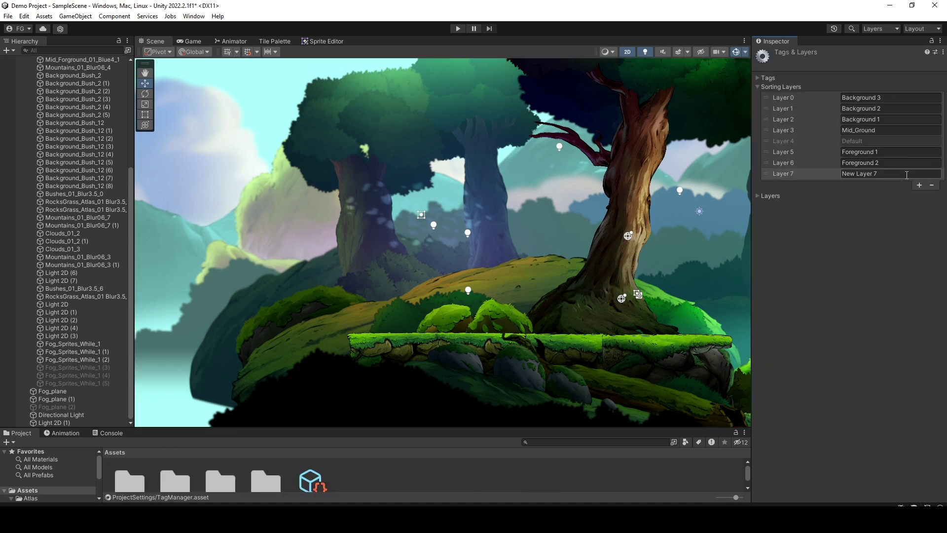
pyautogui.click(843, 108)
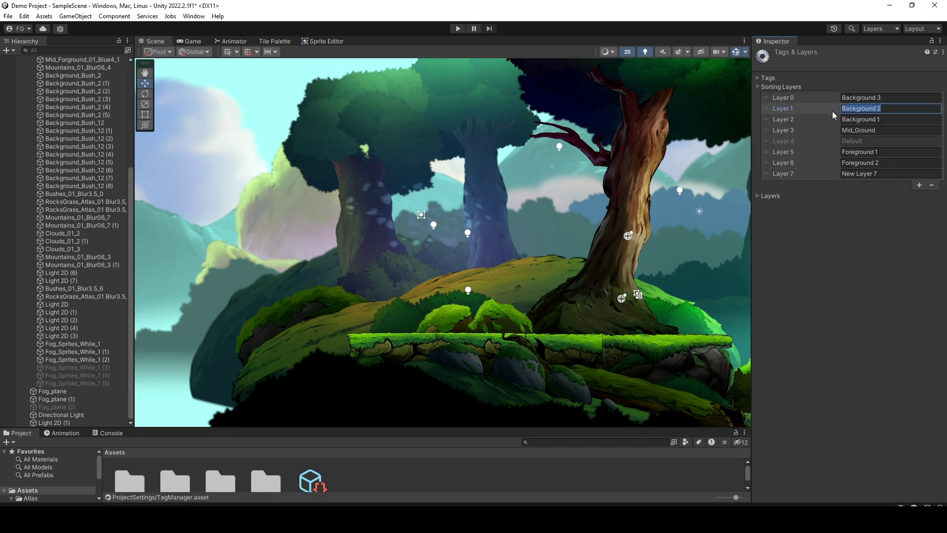
pyautogui.click(859, 173)
pyautogui.write('Background 2 fog')
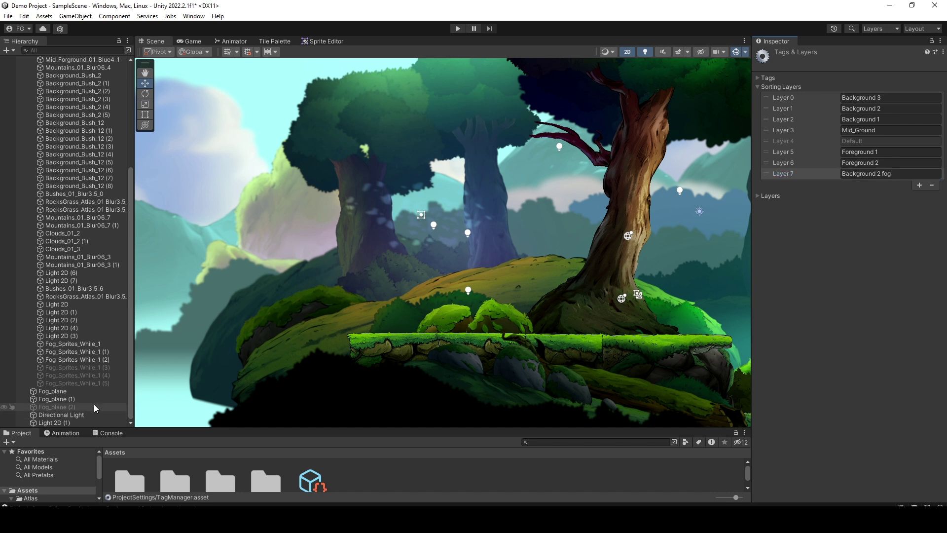
# - Reorder the sorting layers so that Background 2 fog sits between Background 3 and Background 2
pyautogui.click(65, 399)
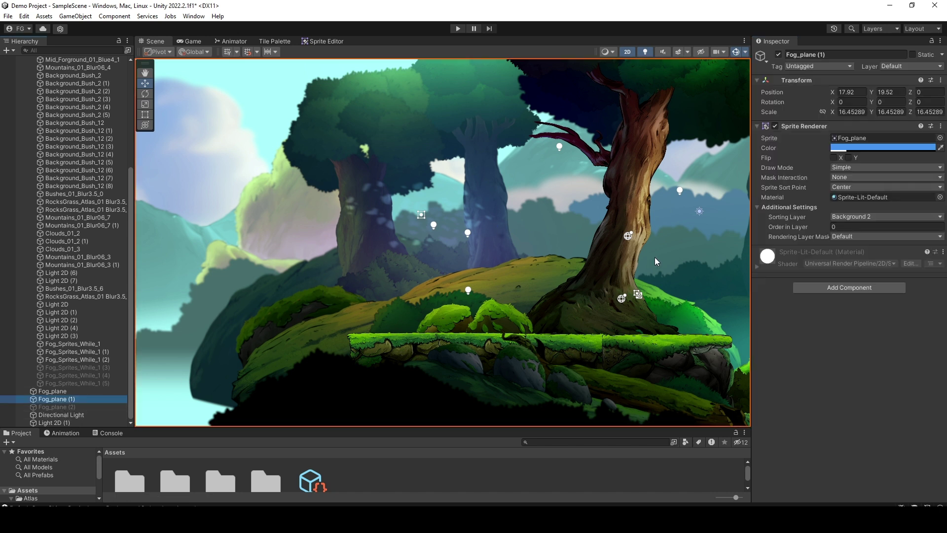
pyautogui.click(862, 217)
pyautogui.click(873, 317)
pyautogui.moveTo(778, 173); pyautogui.dragTo(777, 111)
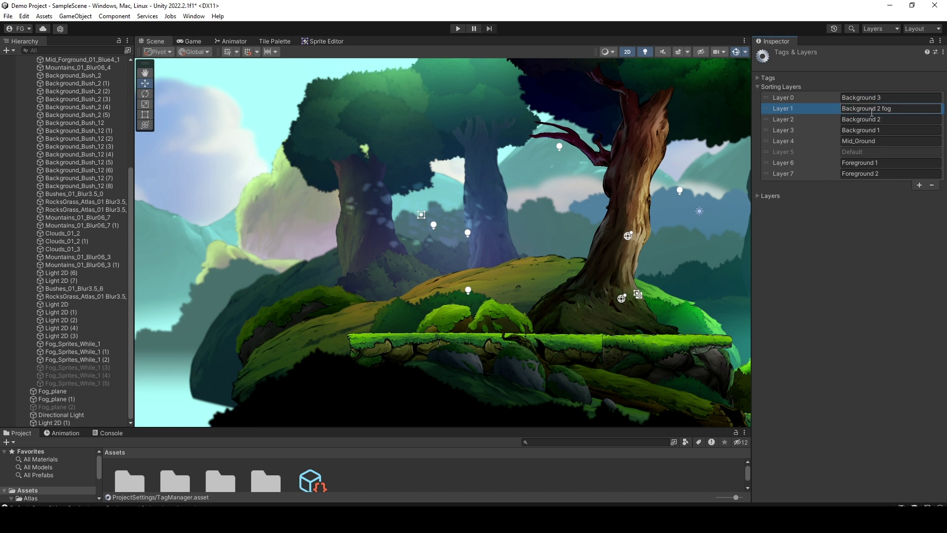
# - Assign Fog_plane (1) and Fog_plane (2) to the Background 2 fog sorting layer
pyautogui.click(55, 399)
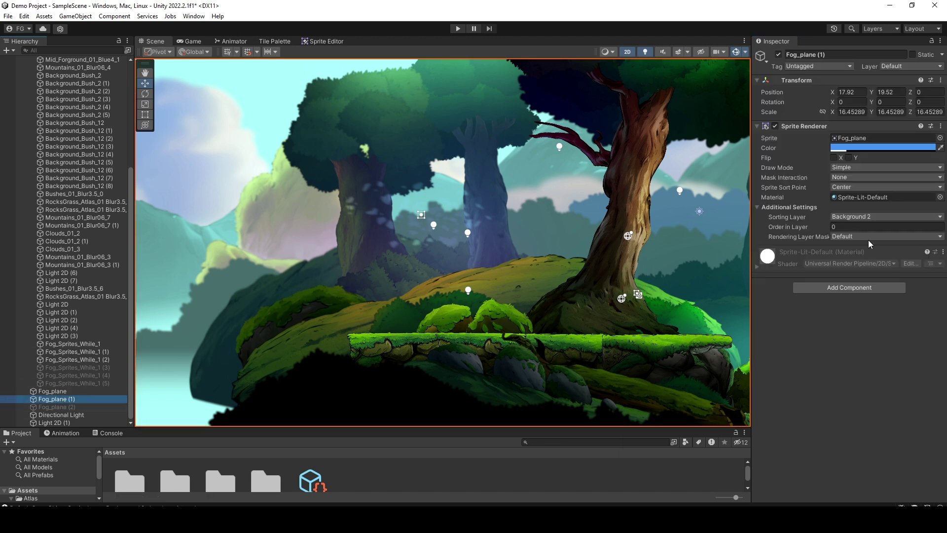
pyautogui.click(873, 217)
pyautogui.click(875, 239)
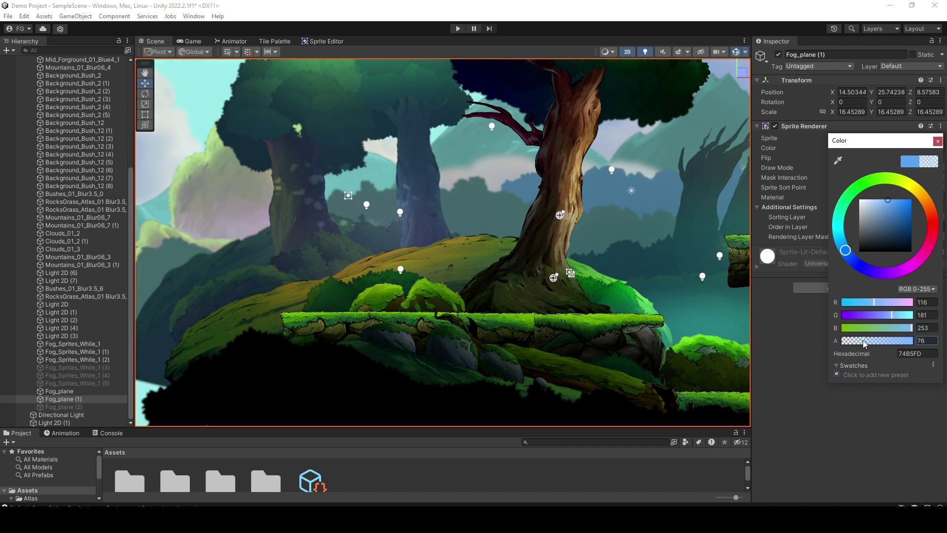
pyautogui.press('Escape')
pyautogui.click(849, 217)
pyautogui.click(858, 247)
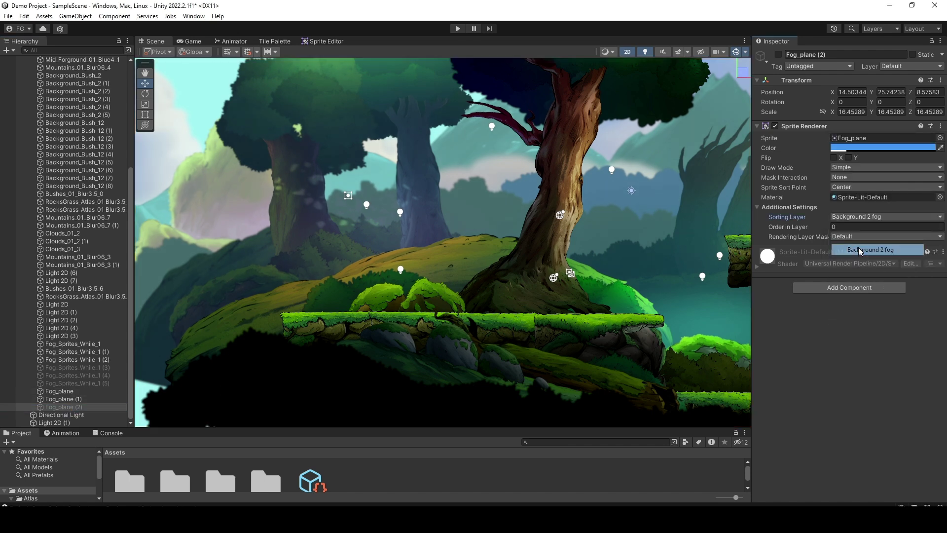
# - Activate Fog_plane (2), comparing the scene with and without it, and adjust its colour
pyautogui.click(846, 146)
pyautogui.click(778, 54)
pyautogui.click(777, 54)
pyautogui.click(778, 55)
pyautogui.click(777, 54)
pyautogui.click(777, 54)
pyautogui.click(860, 150)
pyautogui.moveTo(878, 313)
pyautogui.mouseDown()
pyautogui.moveTo(870, 312)
pyautogui.moveTo(885, 288)
pyautogui.moveTo(890, 315)
pyautogui.mouseUp()
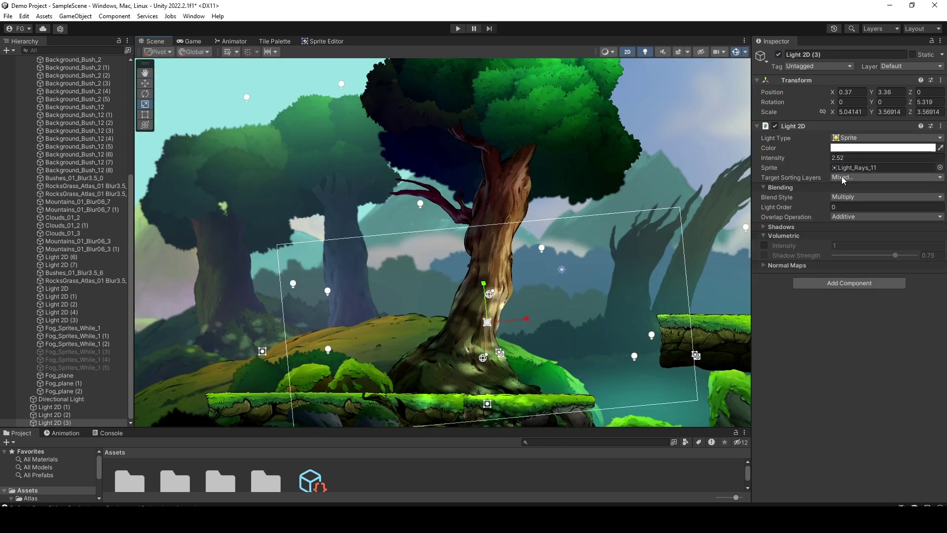
# - Shrink the leaf-pattern light copy at the big tree's base, reduce its colour alpha and reposition it at about X -1.6, Y -0.65
pyautogui.click(869, 148)
pyautogui.moveTo(572, 302); pyautogui.dragTo(463, 174, button='middle')
pyautogui.press('r')
pyautogui.moveTo(452, 192); pyautogui.dragTo(424, 197)
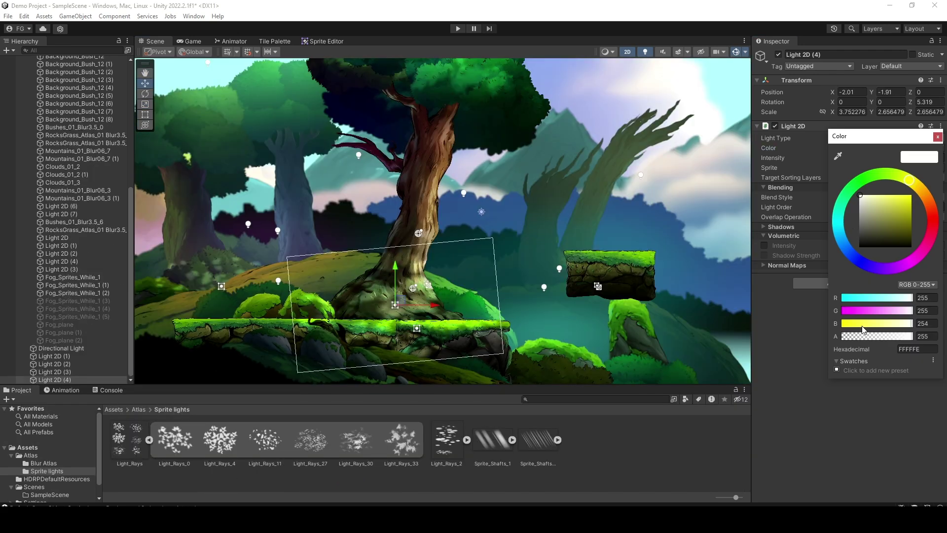
pyautogui.moveTo(878, 337); pyautogui.dragTo(891, 337)
pyautogui.moveTo(393, 312); pyautogui.dragTo(410, 291)
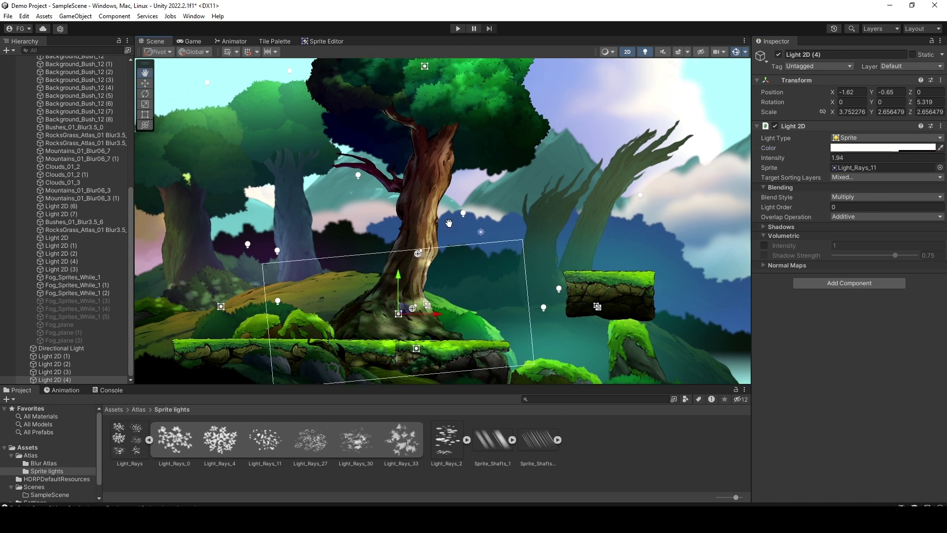
# - Duplicate the light, assign Sprite_Shafts_1 to the copy beside the big tree and make it target Everything
pyautogui.click(512, 439)
pyautogui.hotkey('ctrl', 'd')
pyautogui.moveTo(417, 298); pyautogui.dragTo(448, 221)
pyautogui.moveTo(537, 439); pyautogui.dragTo(883, 167)
pyautogui.moveTo(446, 223); pyautogui.dragTo(568, 195)
pyautogui.click(857, 178)
pyautogui.click(858, 195)
# - Tilt the shaft light to about 4.4 degrees, raise its intensity to 3.65 and place it right of the big trunk
pyautogui.press('e')
pyautogui.moveTo(567, 163); pyautogui.dragTo(585, 182)
pyautogui.moveTo(832, 158); pyautogui.dragTo(863, 159)
pyautogui.moveTo(546, 198); pyautogui.dragTo(338, 236)
pyautogui.press('r')
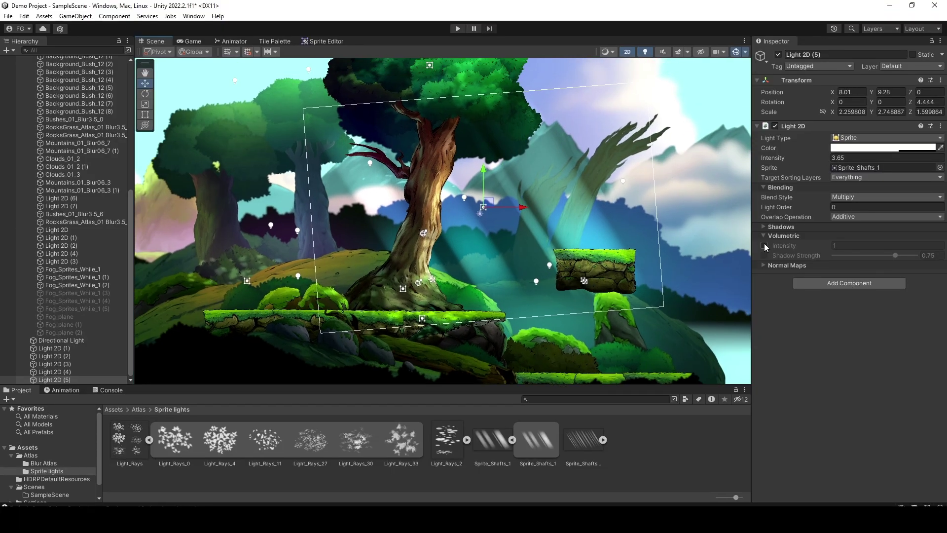
# - Enable volumetric lighting on the shaft light and lower its volumetric intensity to 0.05
pyautogui.click(764, 246)
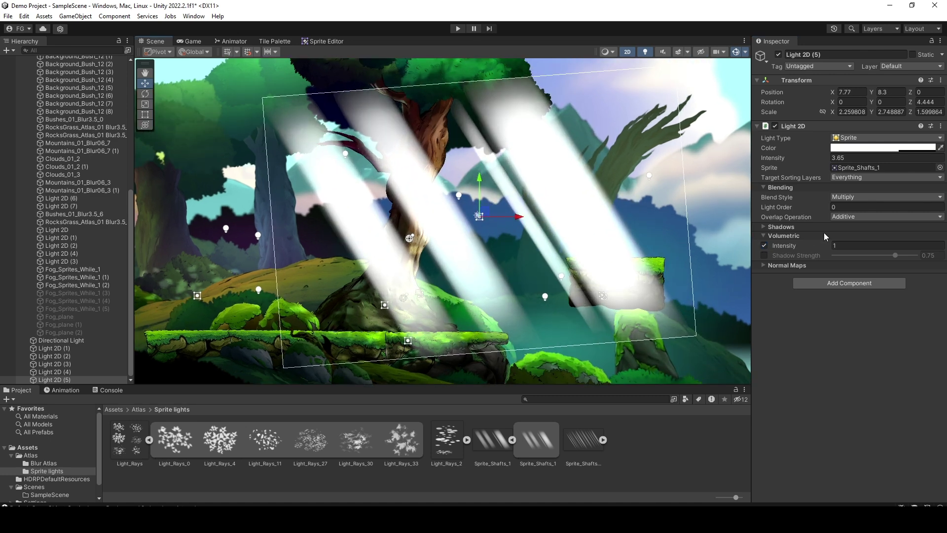
pyautogui.moveTo(816, 246); pyautogui.dragTo(806, 248)
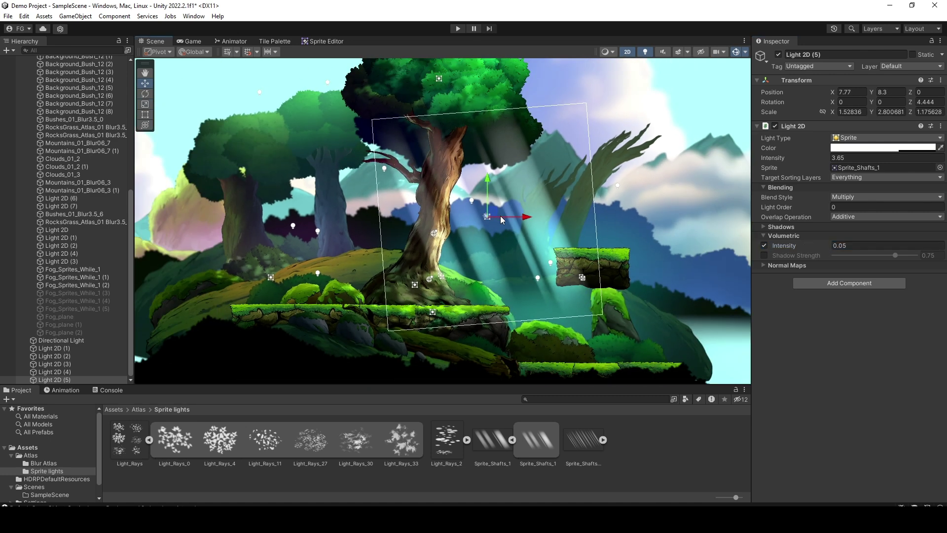
pyautogui.moveTo(491, 213)
pyautogui.mouseDown()
pyautogui.moveTo(316, 232)
pyautogui.moveTo(490, 211)
pyautogui.mouseUp()
# - Flip the shaft light around its Y axis to about 173 degrees and move it over the big tree's trunk
pyautogui.scroll(3, 491, 211)
pyautogui.press('e')
pyautogui.moveTo(537, 248); pyautogui.dragTo(378, 252)
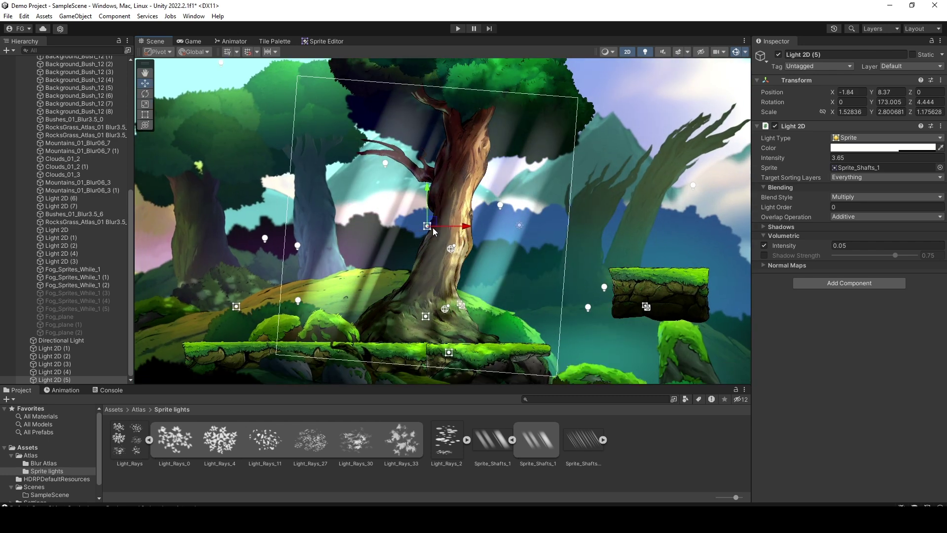
pyautogui.moveTo(433, 227); pyautogui.dragTo(422, 239)
pyautogui.moveTo(430, 187)
pyautogui.mouseDown()
pyautogui.moveTo(434, 217)
pyautogui.moveTo(434, 187)
pyautogui.mouseUp()
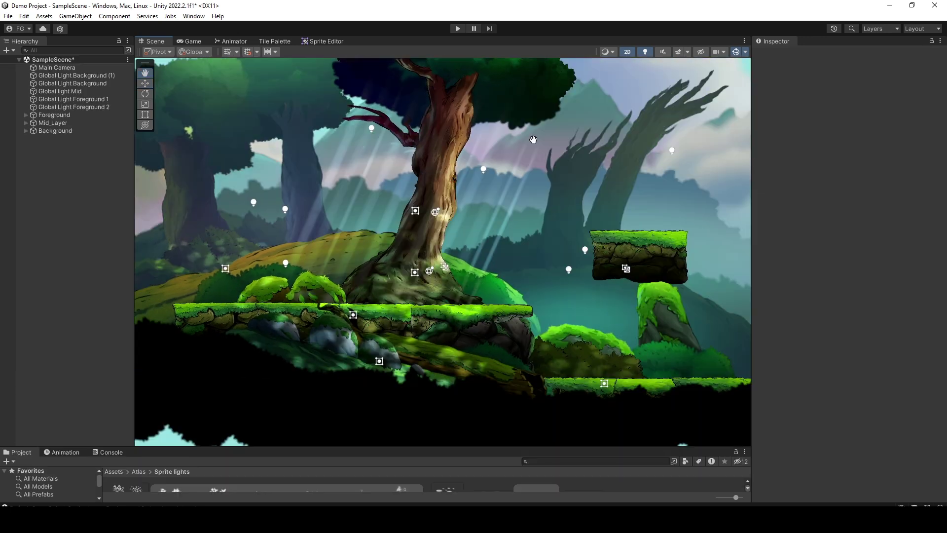
# - Add a Global Volume to the scene and name it "Postproces effects"
pyautogui.rightClick(64, 177)
pyautogui.moveTo(122, 406)
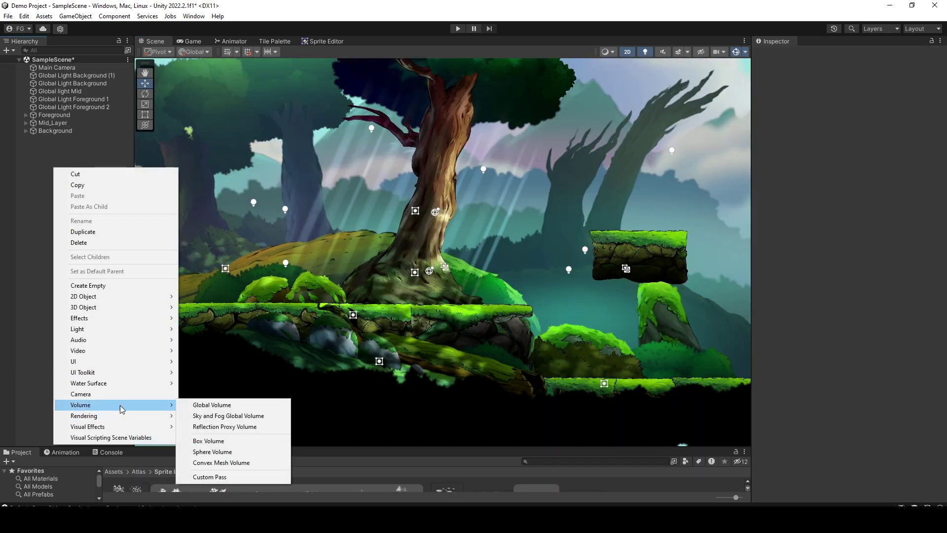
pyautogui.click(235, 407)
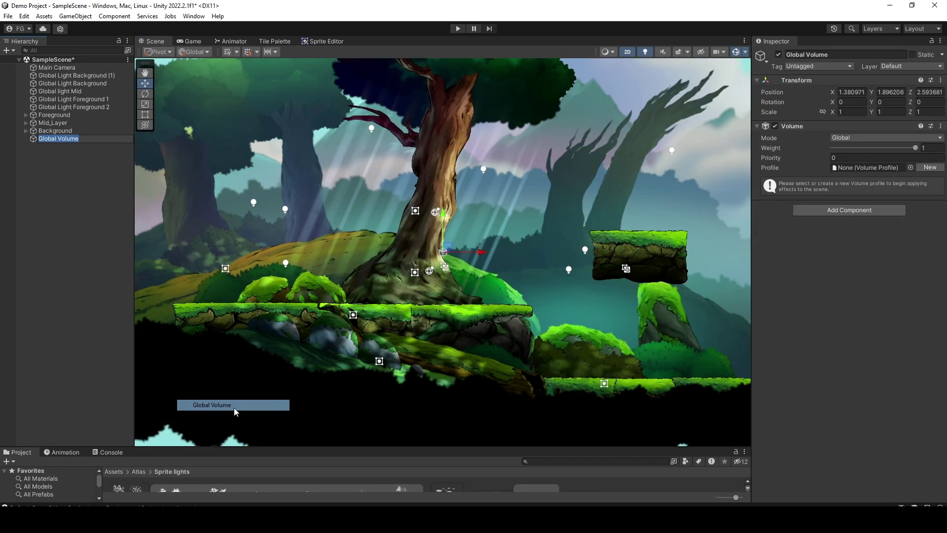
pyautogui.write('Postproces effects')
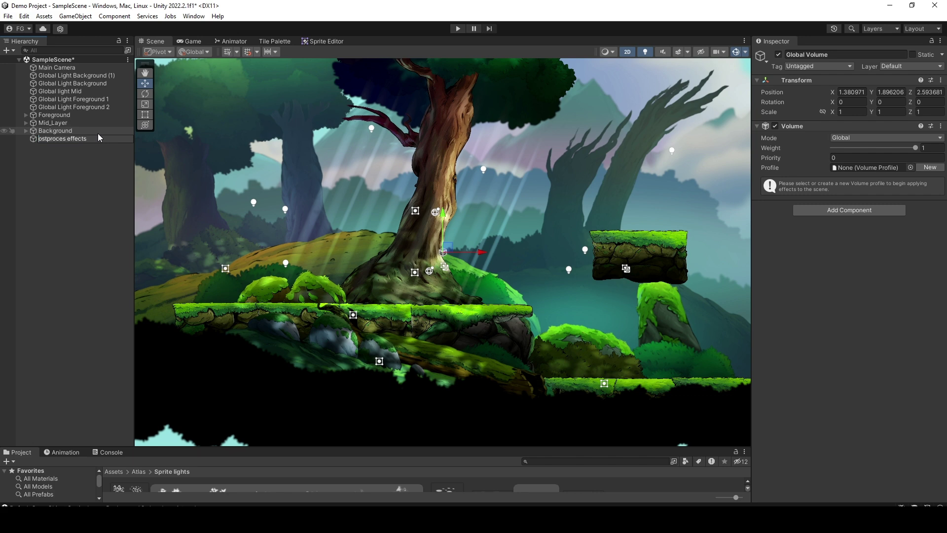
pyautogui.press('Return')
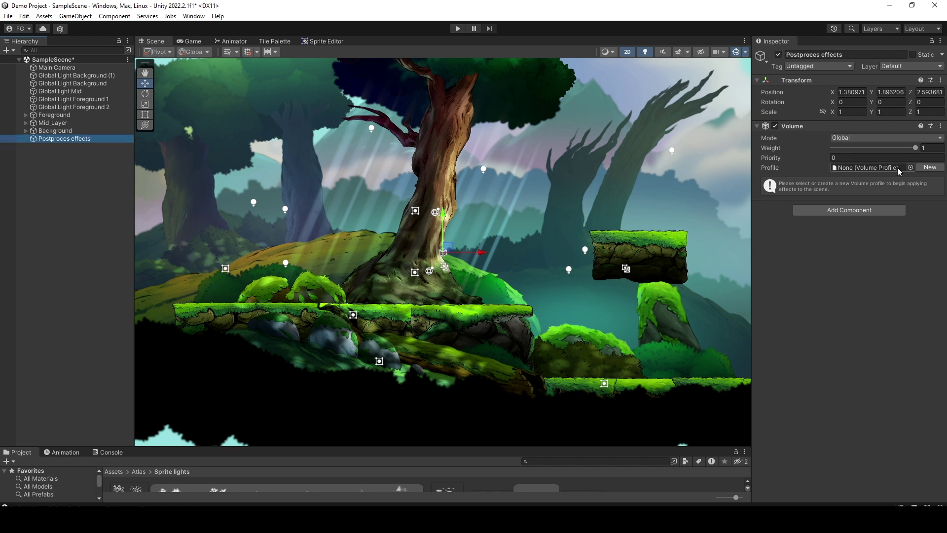
# - Create a new profile for the volume and add a Bloom post-processing override, viewing the result in the Game view
pyautogui.click(929, 167)
pyautogui.moveTo(421, 446); pyautogui.dragTo(421, 346)
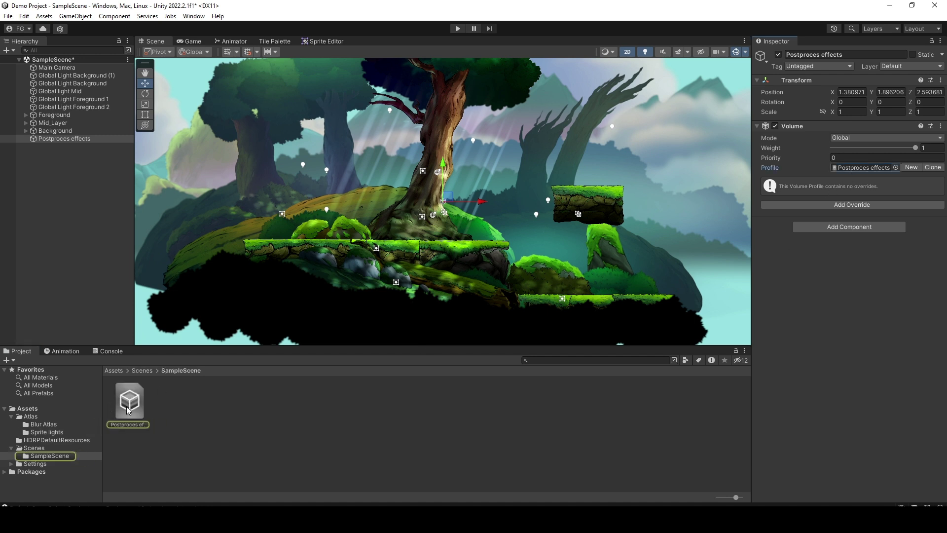
pyautogui.click(815, 203)
pyautogui.click(839, 243)
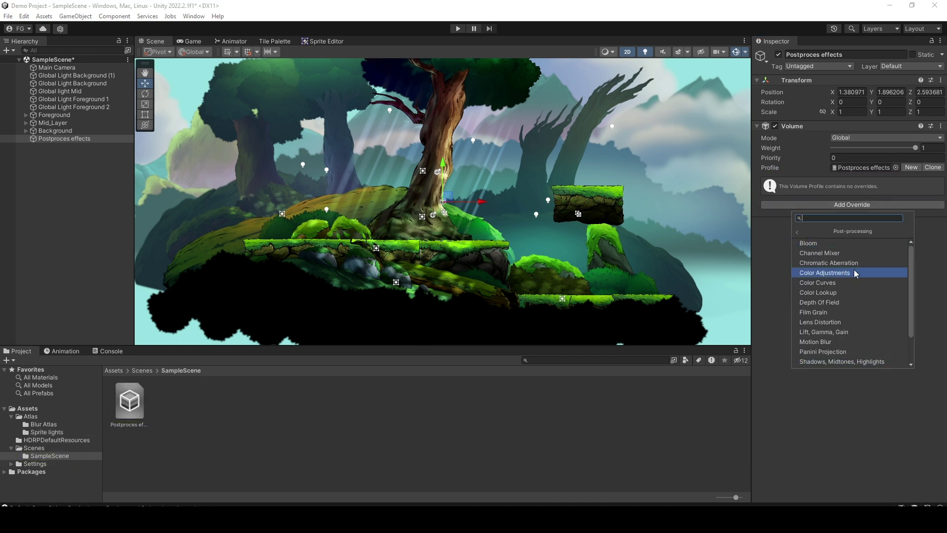
pyautogui.click(825, 242)
pyautogui.hotkey('ctrl', '2')
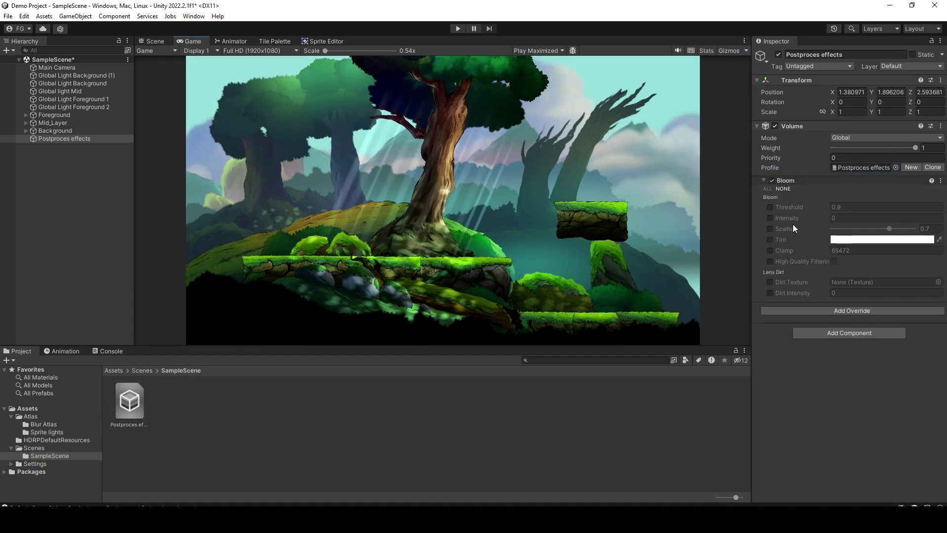
# - Enable all Bloom properties on the volume and set the threshold to 0.48 and the intensity to about 1.84
pyautogui.click(767, 189)
pyautogui.click(860, 218)
pyautogui.write('3.15')
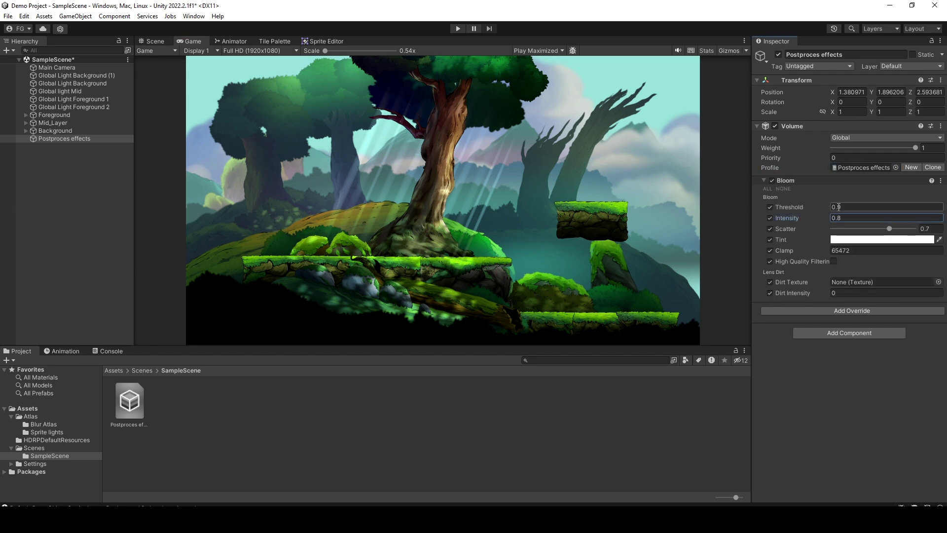
pyautogui.click(911, 66)
pyautogui.click(55, 69)
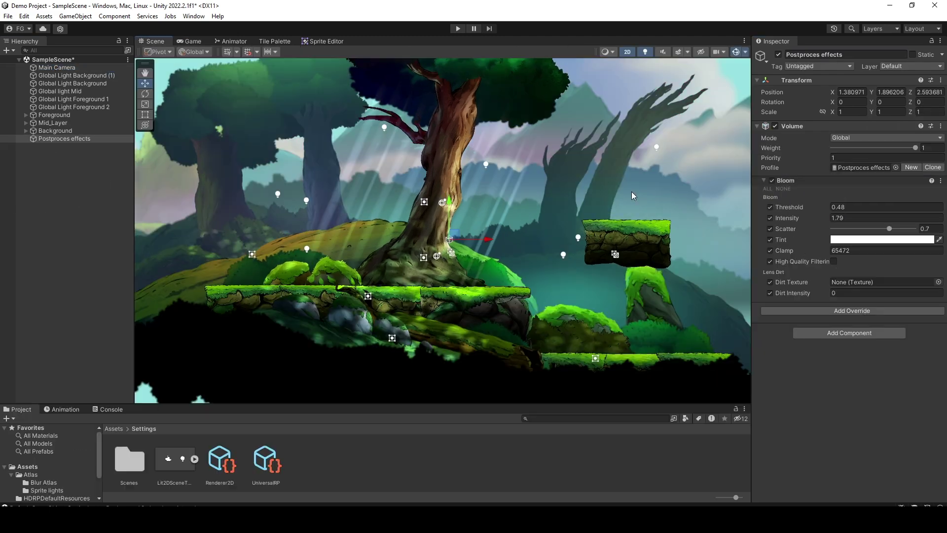
pyautogui.click(826, 219)
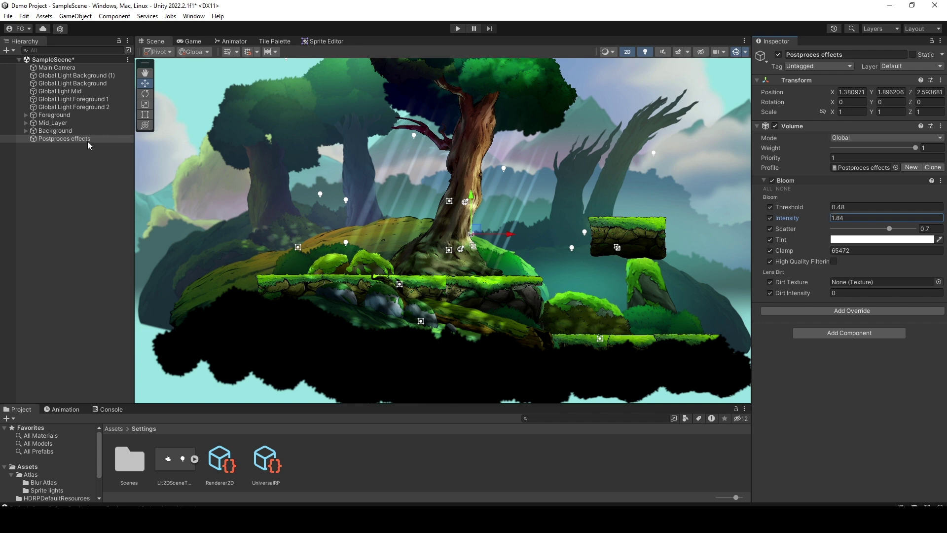
# - Turn on Post Processing for the Main Camera and show the result in the Game view
pyautogui.click(51, 68)
pyautogui.click(835, 242)
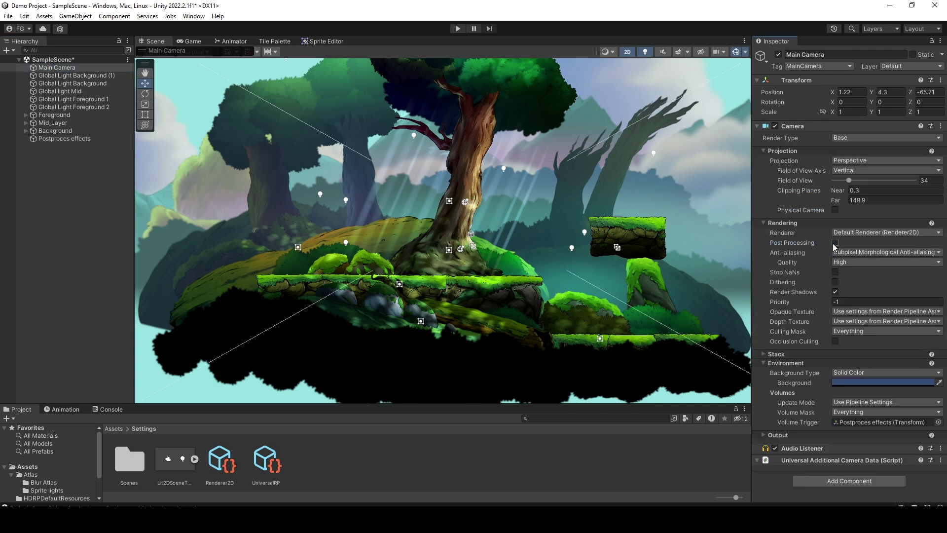
pyautogui.click(191, 41)
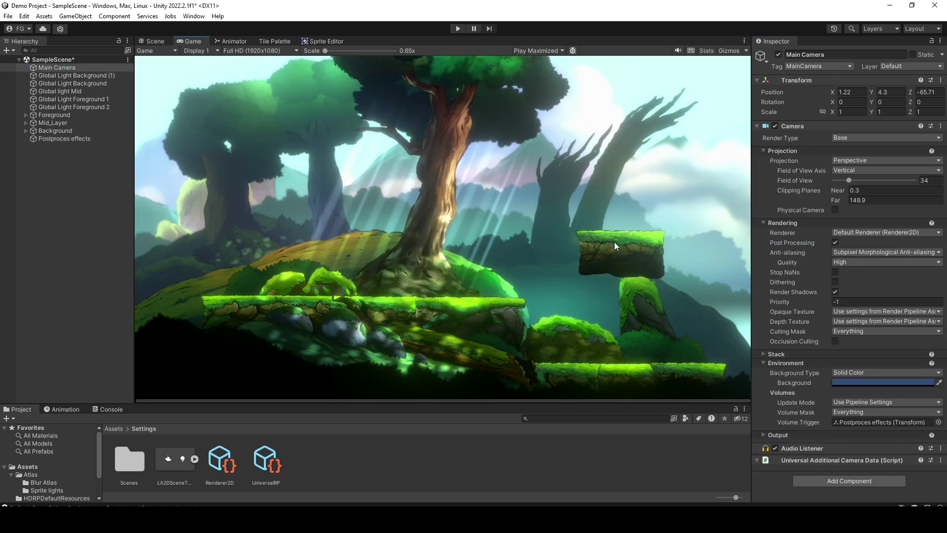
# - Try a Color Curves override on the Postproces effects volume, bending its blue curve
pyautogui.click(65, 139)
pyautogui.click(803, 209)
pyautogui.click(809, 244)
pyautogui.doubleClick(783, 292)
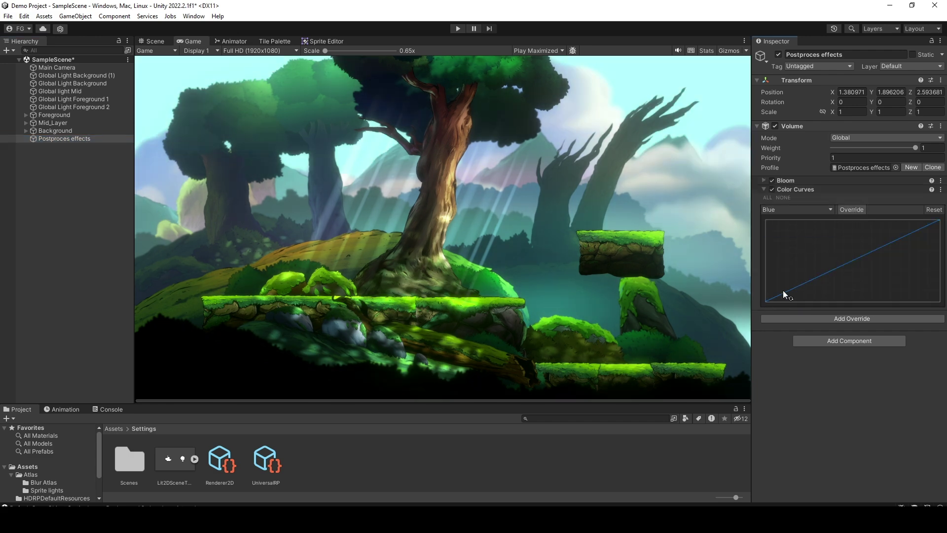
pyautogui.moveTo(798, 265)
pyautogui.mouseDown()
pyautogui.moveTo(806, 306)
pyautogui.moveTo(800, 277)
pyautogui.mouseUp()
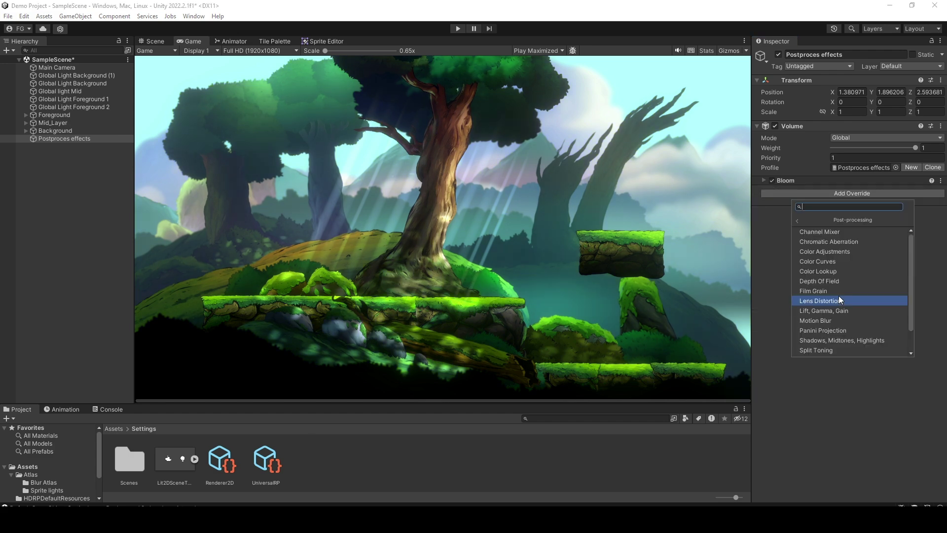
# - Add a Lift, Gamma, Gain override to the volume, enable all three wheels and adjust the lift colour
pyautogui.scroll(-1, 848, 301)
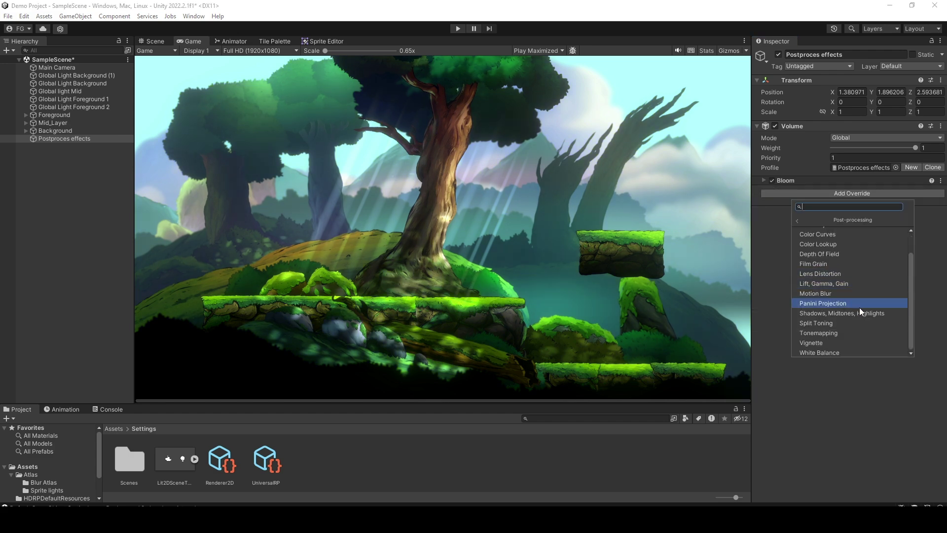
pyautogui.click(852, 284)
pyautogui.click(780, 283)
pyautogui.click(837, 282)
pyautogui.click(903, 283)
pyautogui.moveTo(783, 226); pyautogui.dragTo(799, 231)
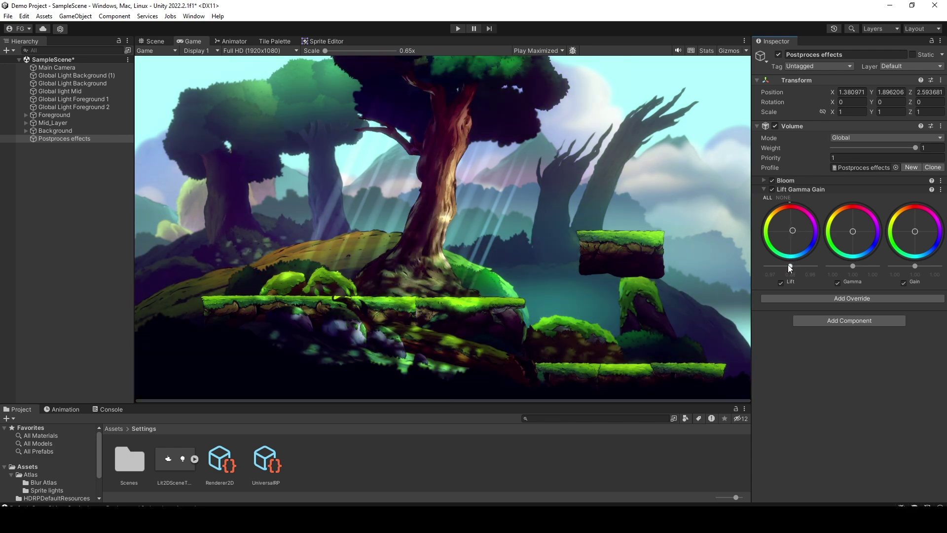
pyautogui.moveTo(622, 402); pyautogui.dragTo(629, 456)
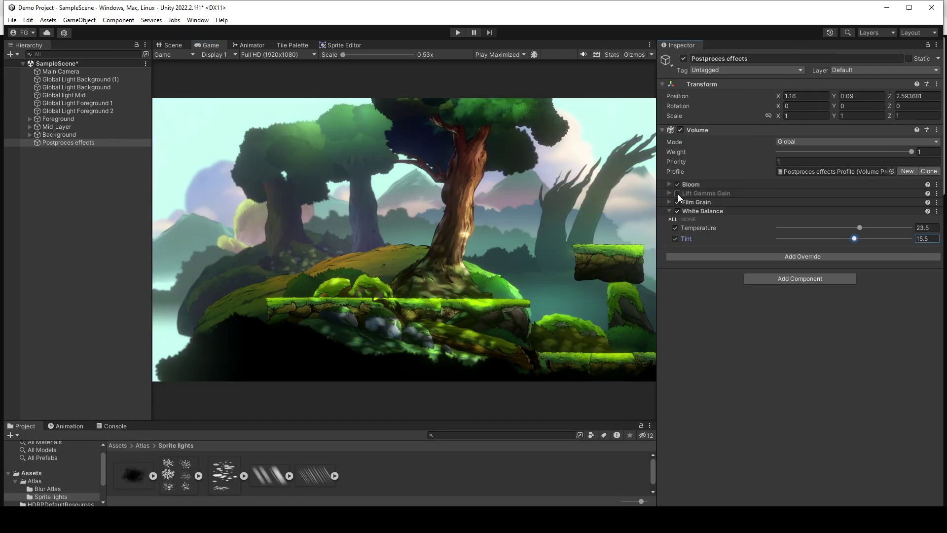
# - Re-enable the Lift Gamma Gain override and toggle White Balance off and on to compare the look
pyautogui.click(678, 194)
pyautogui.click(678, 211)
pyautogui.click(678, 211)
pyautogui.click(677, 211)
pyautogui.click(678, 211)
pyautogui.click(678, 211)
pyautogui.click(677, 211)
# - Play the scene, preview it at Free Aspect and stop playback
pyautogui.hotkey('ctrl', 'p')
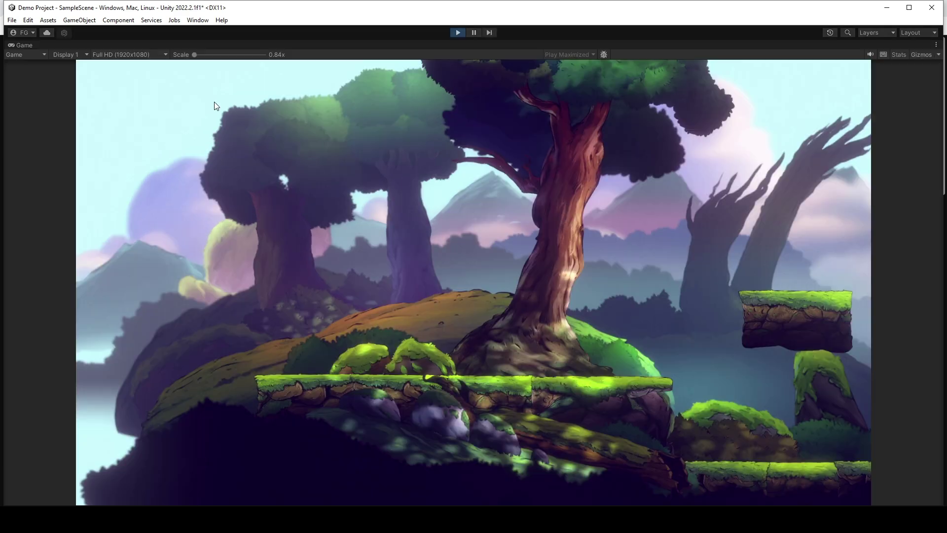
pyautogui.click(142, 56)
pyautogui.click(129, 90)
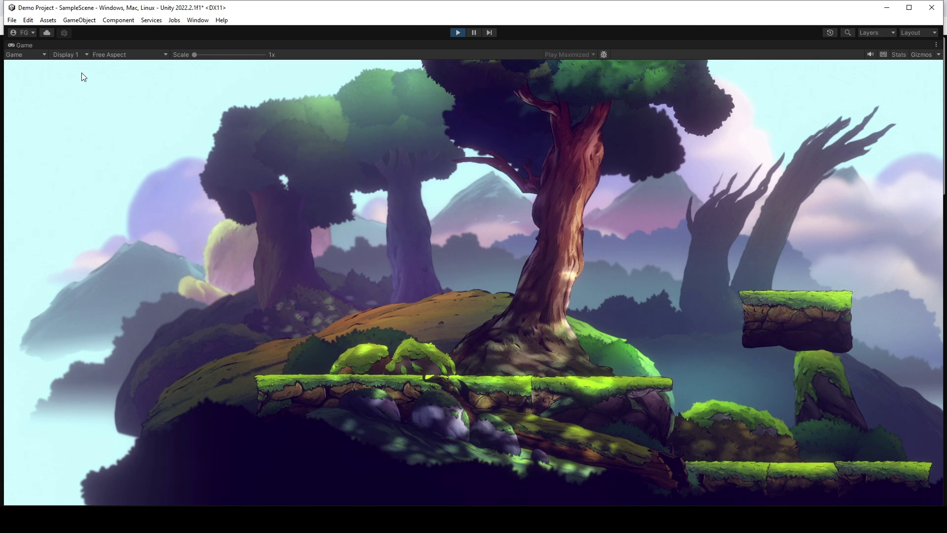
pyautogui.hotkey('ctrl', 'p')
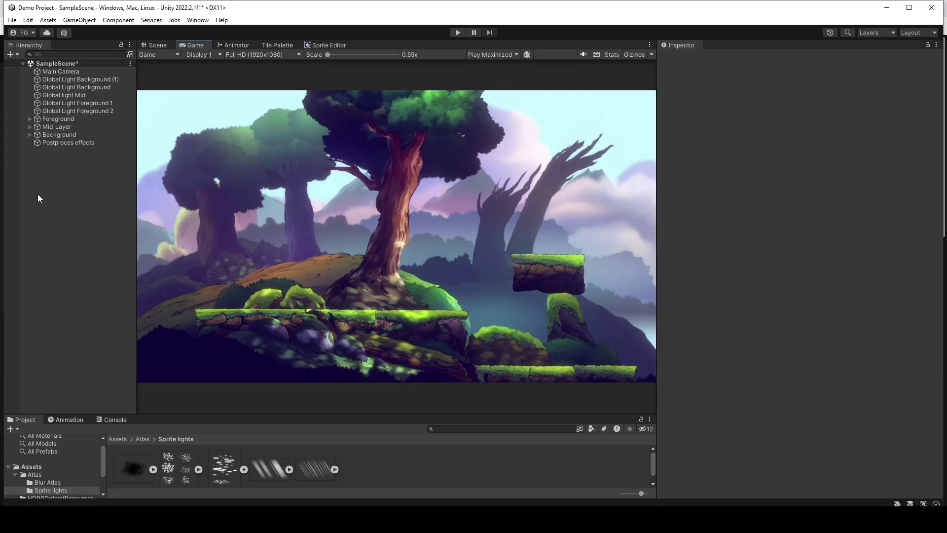
# - Duplicate the Main Camera twice
pyautogui.click(49, 72)
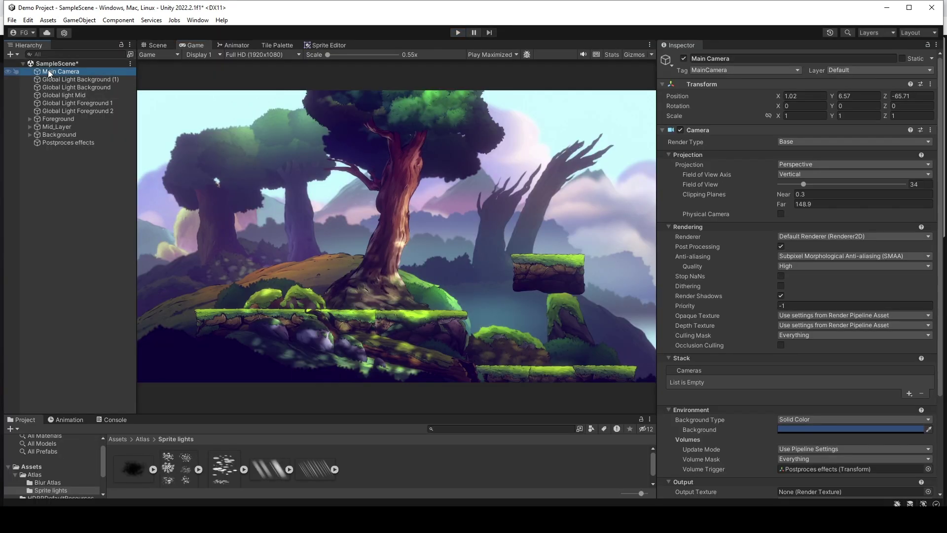
pyautogui.hotkey('ctrl', 'd')
pyautogui.hotkey('ctrl', 'd')
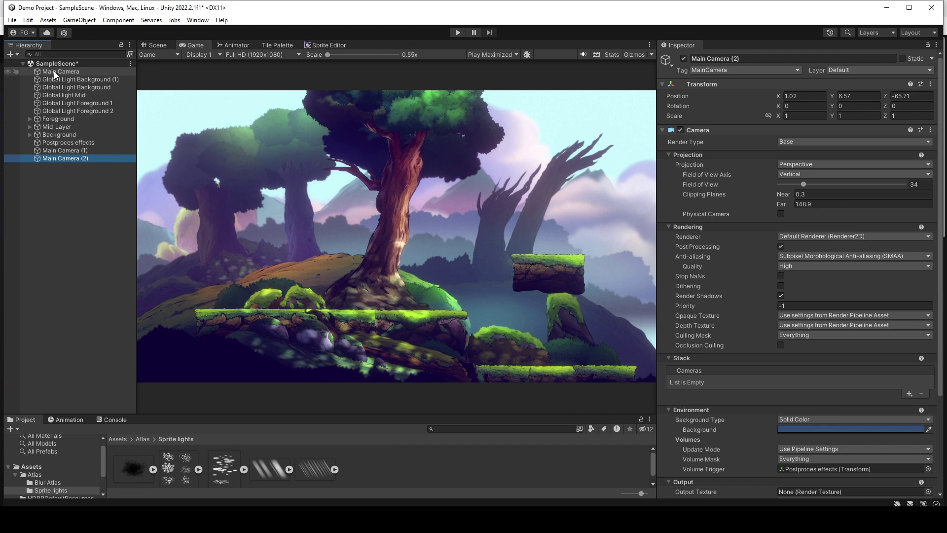
pyautogui.rightClick(55, 71)
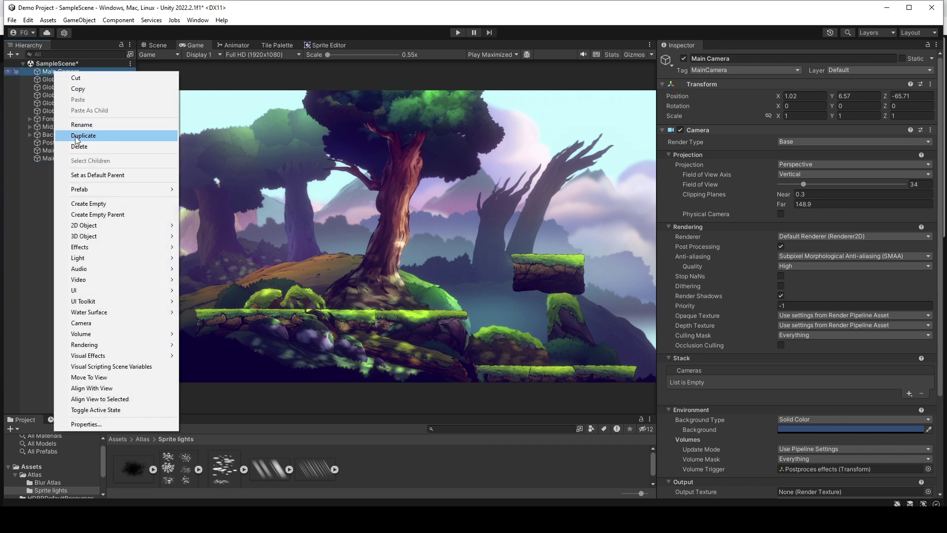
pyautogui.click(31, 206)
# - Rename the two camera copies "Camera Sharp" and "Camera Blur" and nest them under the Main Camera
pyautogui.click(62, 150)
pyautogui.click(67, 154)
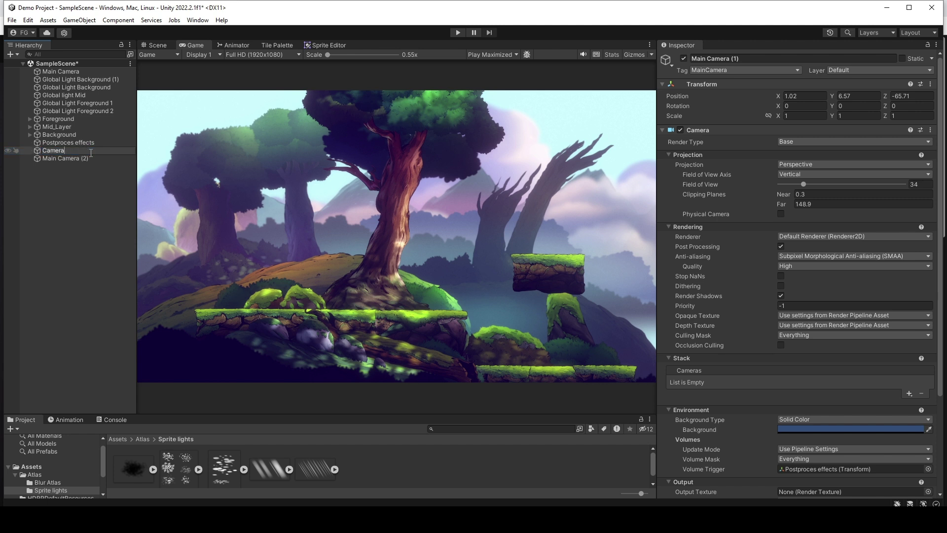
pyautogui.click(68, 158)
pyautogui.click(68, 158)
pyautogui.write('Camera Blur')
pyautogui.press('Return')
pyautogui.keyDown('shift'); pyautogui.click(58, 152); pyautogui.keyUp('shift')
pyautogui.moveTo(58, 156); pyautogui.dragTo(55, 71)
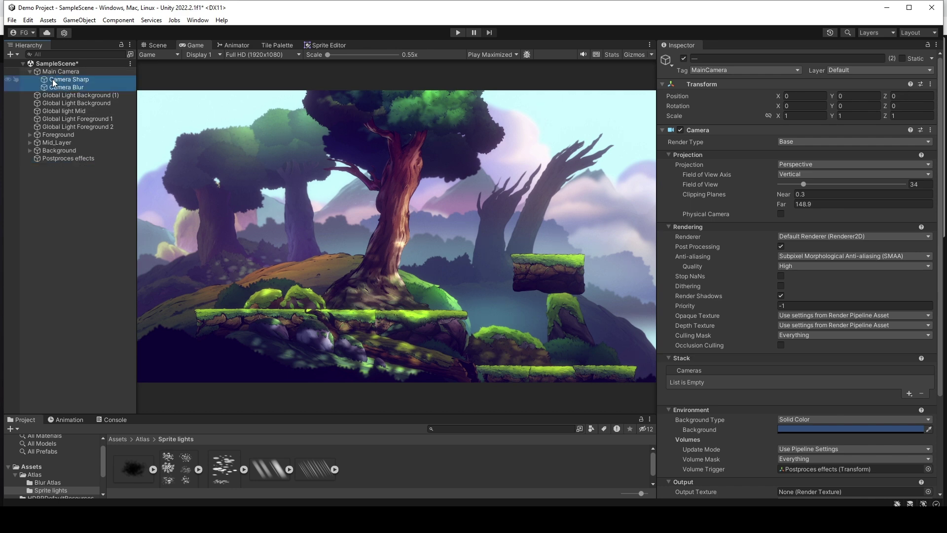
# - Toggle the Postproces effects volume off and on to compare the scene with and without its overrides
pyautogui.click(78, 158)
pyautogui.click(662, 130)
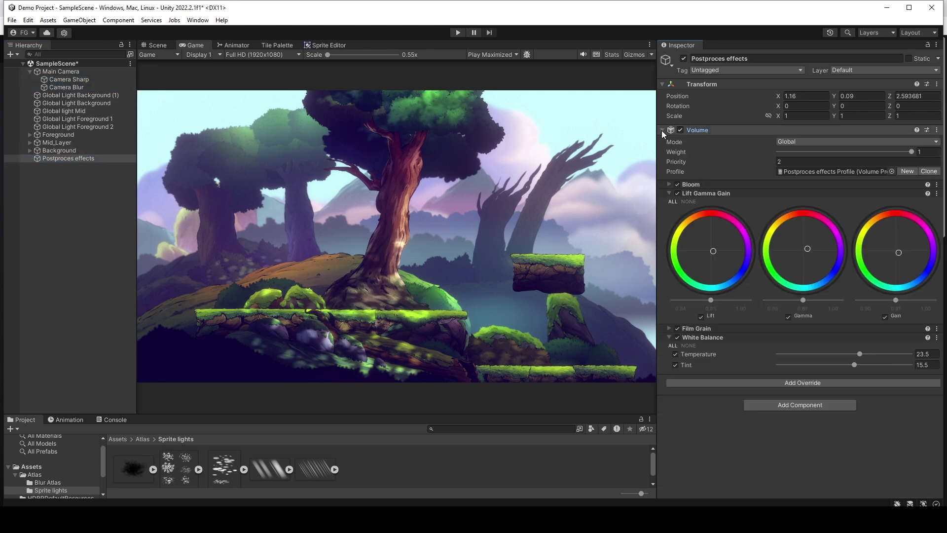
pyautogui.click(681, 130)
pyautogui.click(681, 130)
pyautogui.click(662, 130)
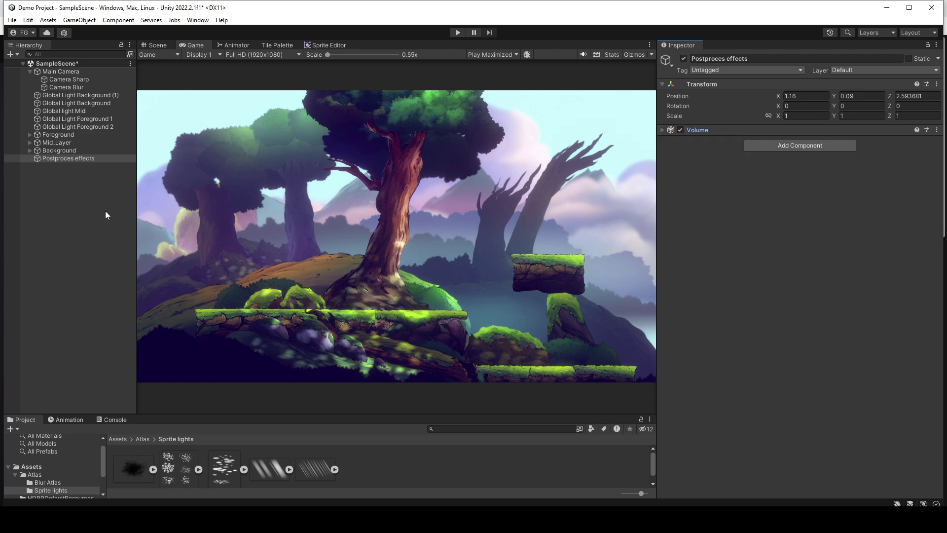
# - Add another Global Volume to the scene and name it "Blur effect"
pyautogui.rightClick(76, 160)
pyautogui.rightClick(55, 173)
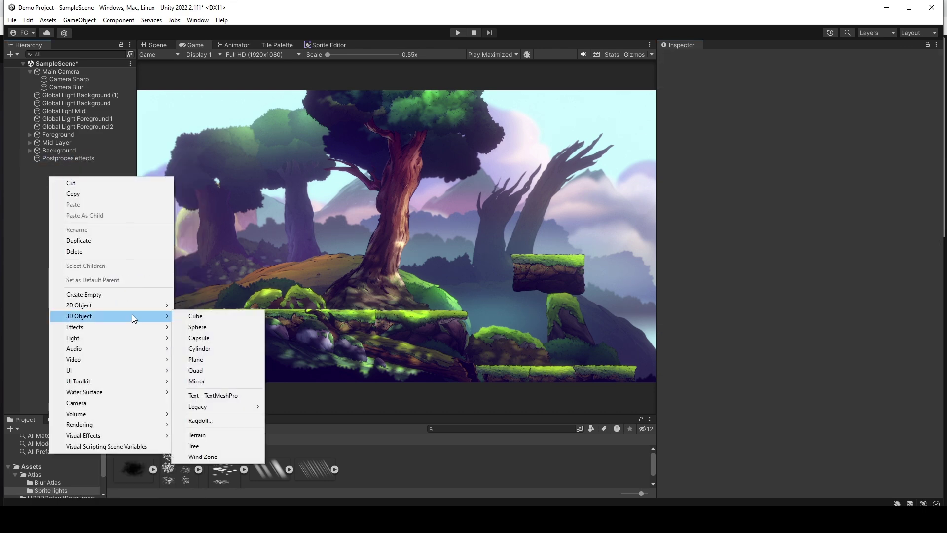
pyautogui.moveTo(119, 415)
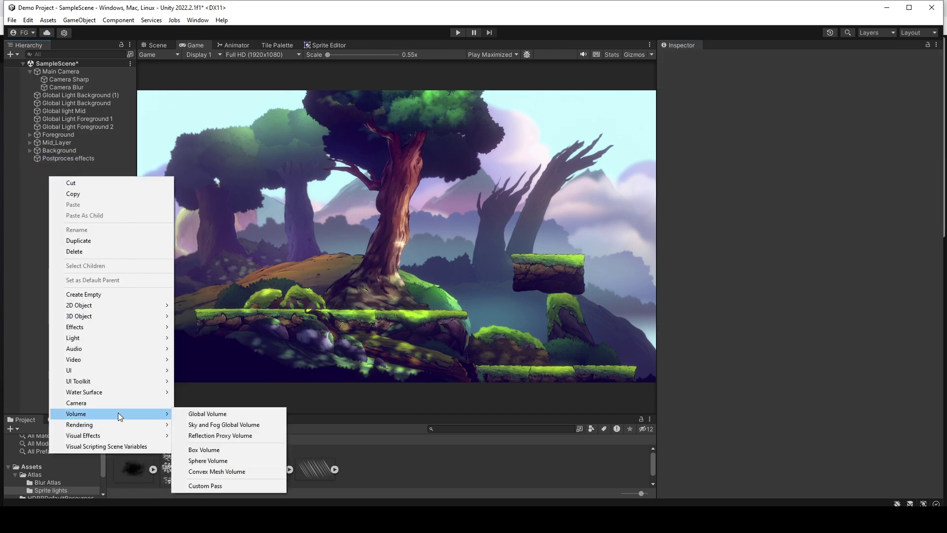
pyautogui.click(207, 413)
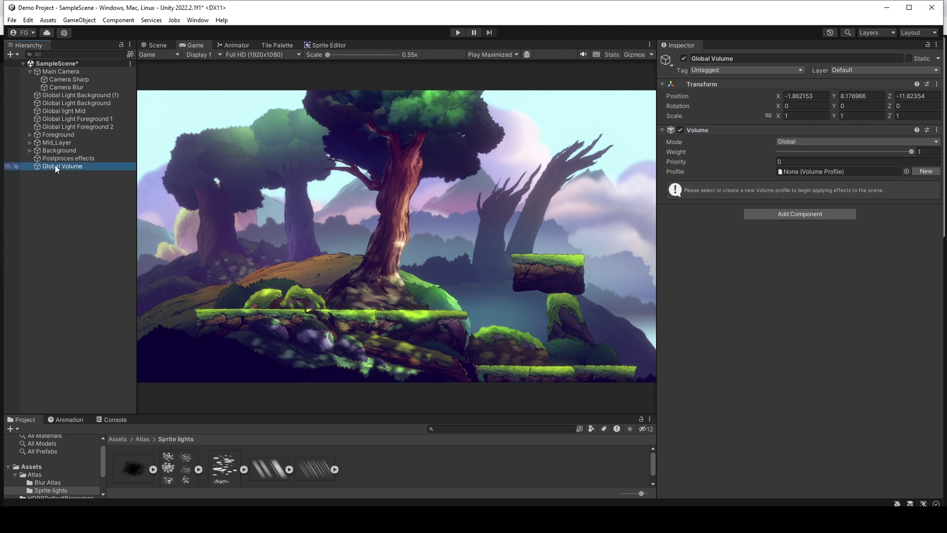
pyautogui.write('Blur effect')
pyautogui.press('Return')
# - Create a new profile for the Blur effect volume and add a Depth Of Field post-processing override
pyautogui.click(926, 171)
pyautogui.click(803, 208)
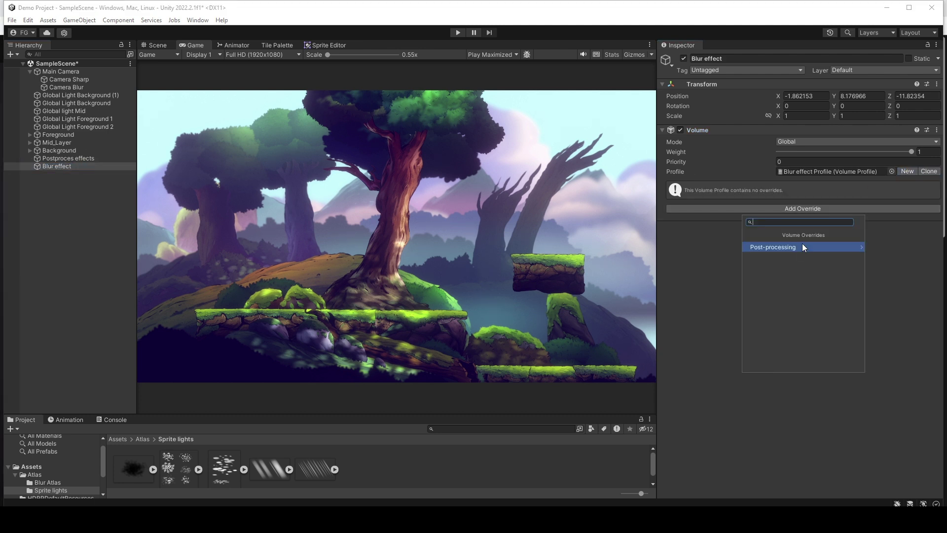
pyautogui.click(803, 245)
pyautogui.click(782, 306)
# - Set the Depth Of Field mode to Gaussian, with its start, end, max radius and sampling properties enabled, and adjust the max radius
pyautogui.click(783, 200)
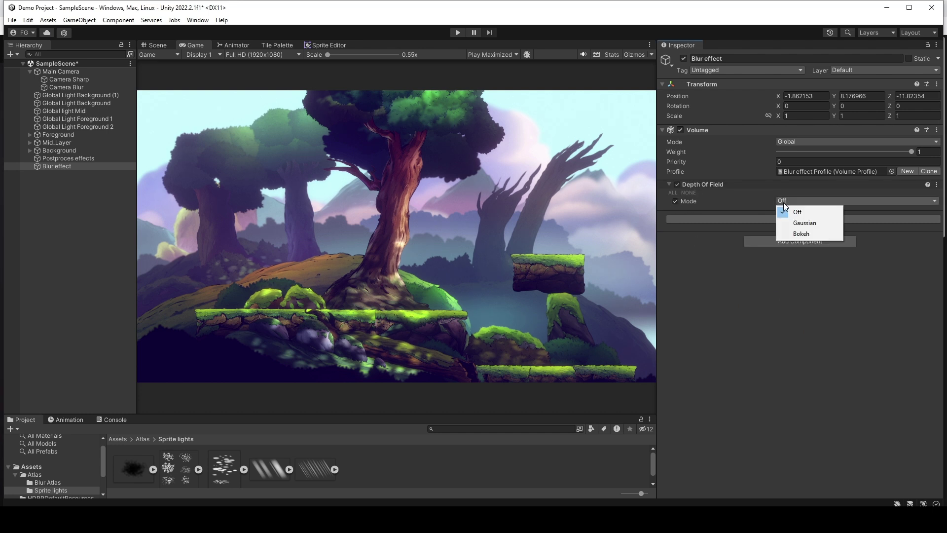
pyautogui.click(787, 231)
pyautogui.click(676, 212)
pyautogui.click(676, 223)
pyautogui.click(675, 234)
pyautogui.click(676, 244)
pyautogui.click(675, 255)
pyautogui.click(812, 202)
pyautogui.click(789, 221)
pyautogui.click(676, 244)
pyautogui.moveTo(839, 234); pyautogui.dragTo(910, 234)
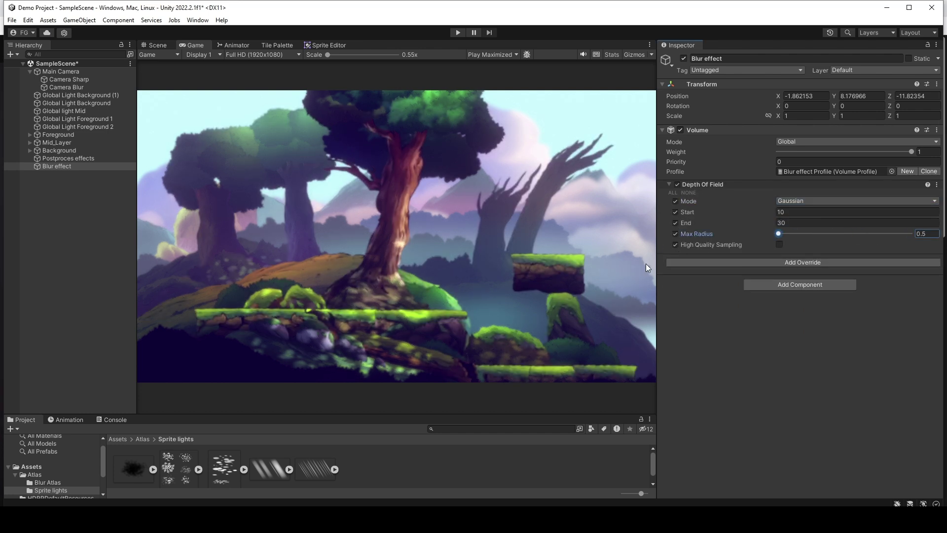
# - Define a new layer named "Babkground blur" as User Layer 6
pyautogui.click(855, 70)
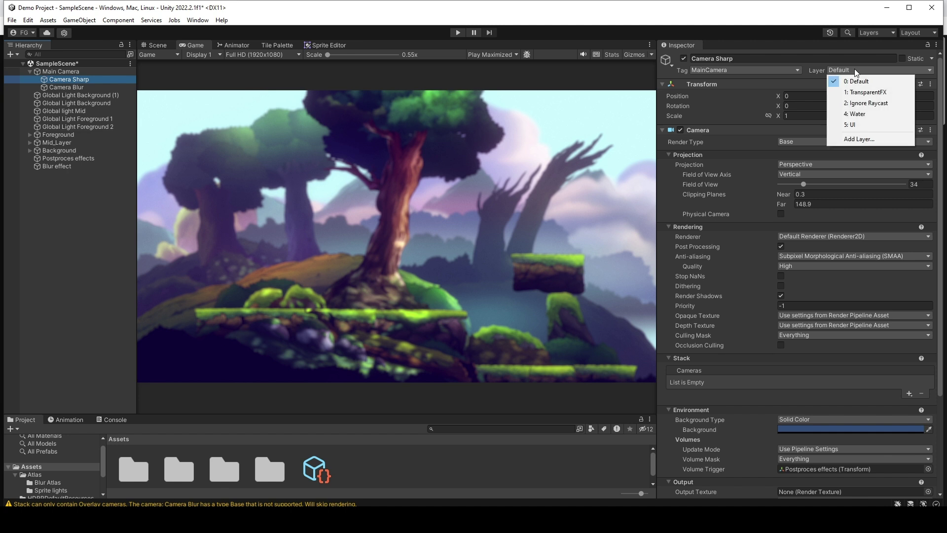
pyautogui.click(68, 87)
pyautogui.click(74, 81)
pyautogui.click(81, 88)
pyautogui.click(856, 70)
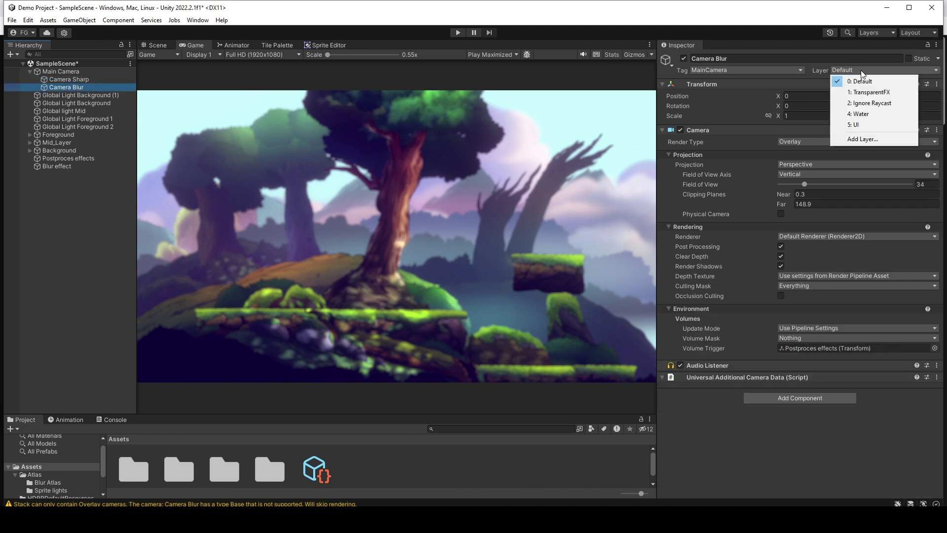
pyautogui.click(868, 139)
pyautogui.click(808, 176)
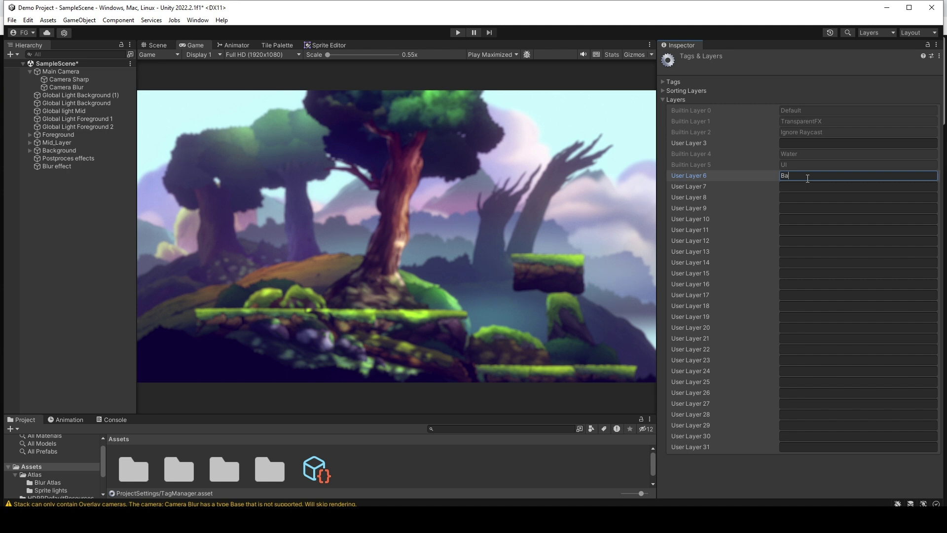
pyautogui.write('Babkground blur')
# - Assign Camera Blur to the Babkground blur layer and set its volume mask to the same layer
pyautogui.click(66, 87)
pyautogui.click(856, 70)
pyautogui.click(865, 137)
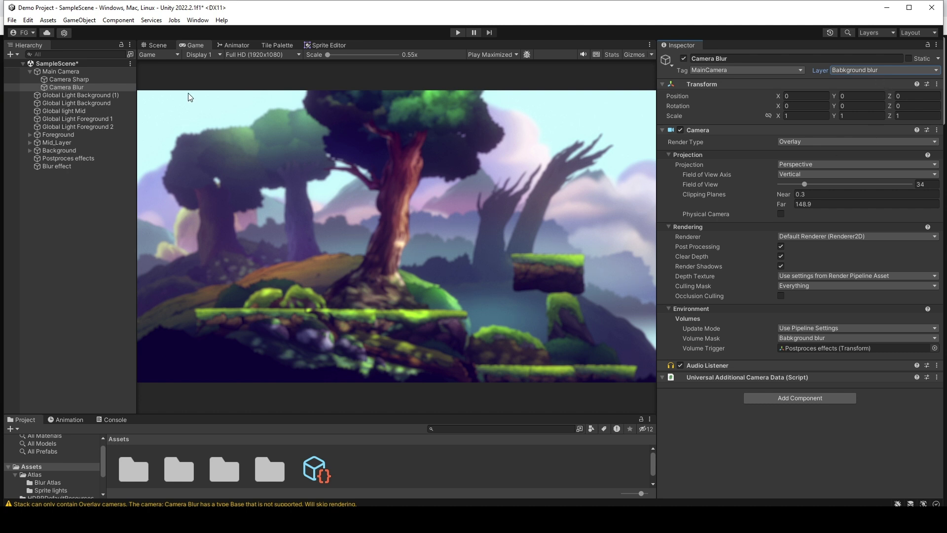
pyautogui.click(76, 79)
pyautogui.click(842, 70)
pyautogui.click(63, 85)
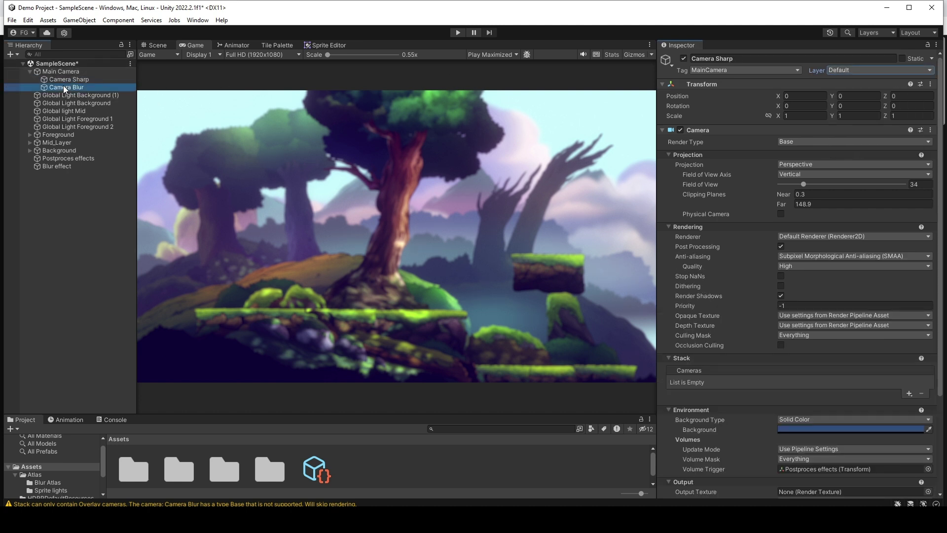
# - Set Camera Sharp's render type to Overlay and exclude the Babkground blur layer from its culling mask
pyautogui.click(88, 79)
pyautogui.click(829, 142)
pyautogui.click(792, 160)
pyautogui.click(77, 87)
pyautogui.click(74, 79)
pyautogui.click(835, 285)
pyautogui.click(807, 365)
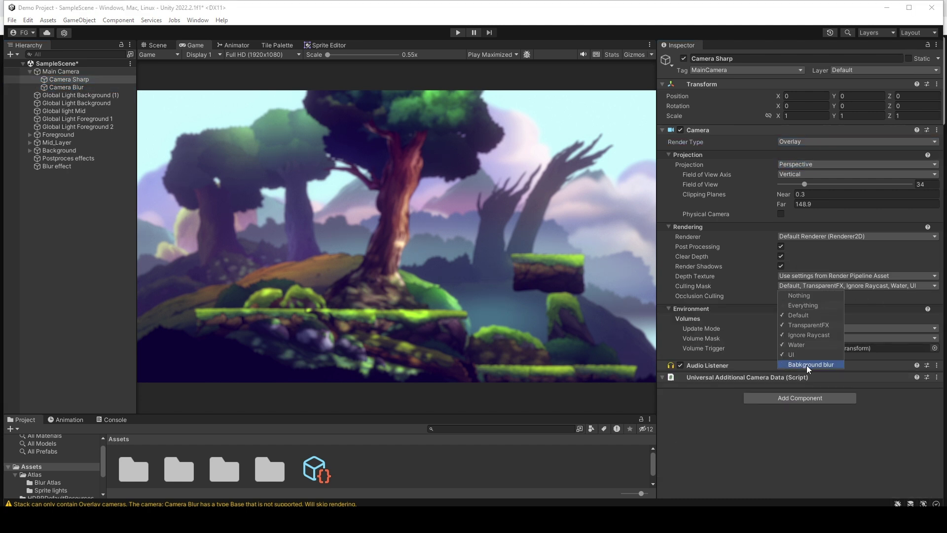
pyautogui.click(732, 413)
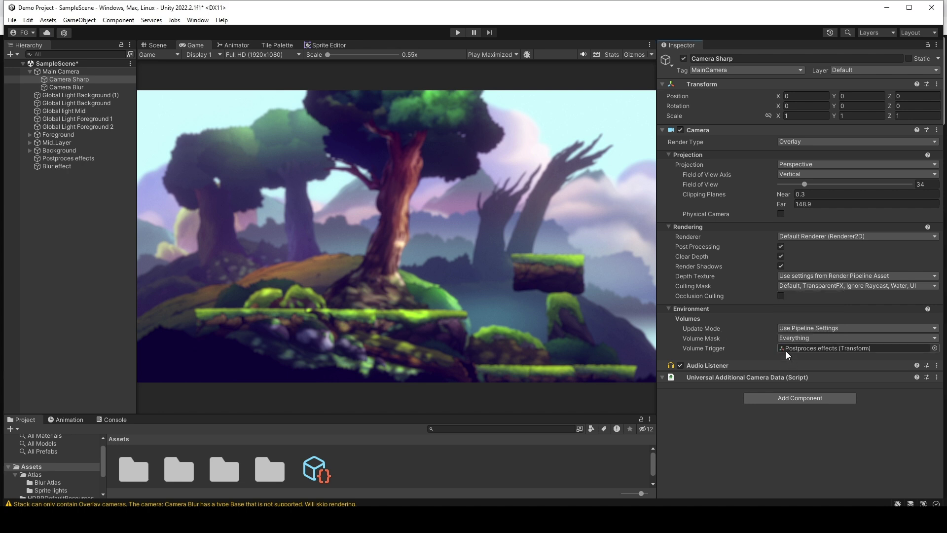
pyautogui.click(801, 339)
# - Restrict Camera Blur's culling mask to the Babkground blur layer only
pyautogui.click(72, 89)
pyautogui.click(793, 288)
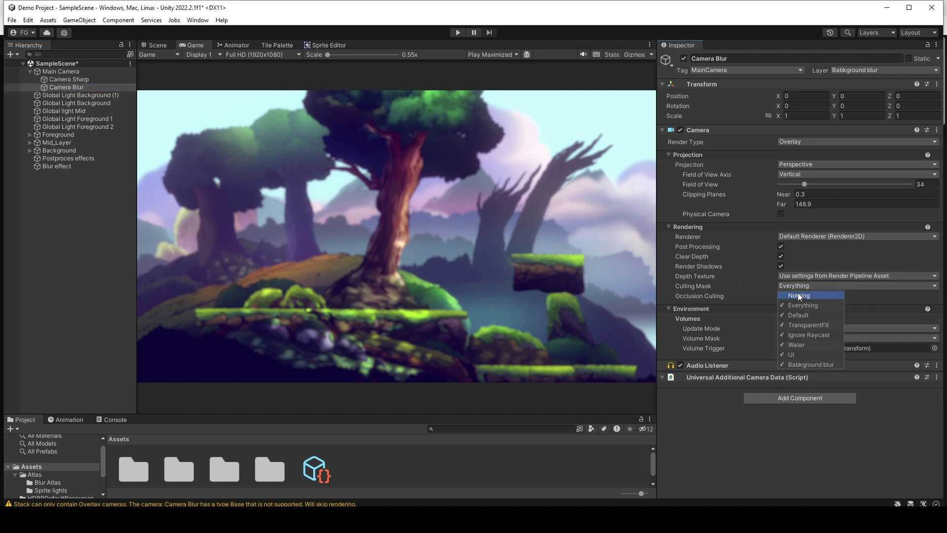
pyautogui.click(812, 365)
pyautogui.click(703, 346)
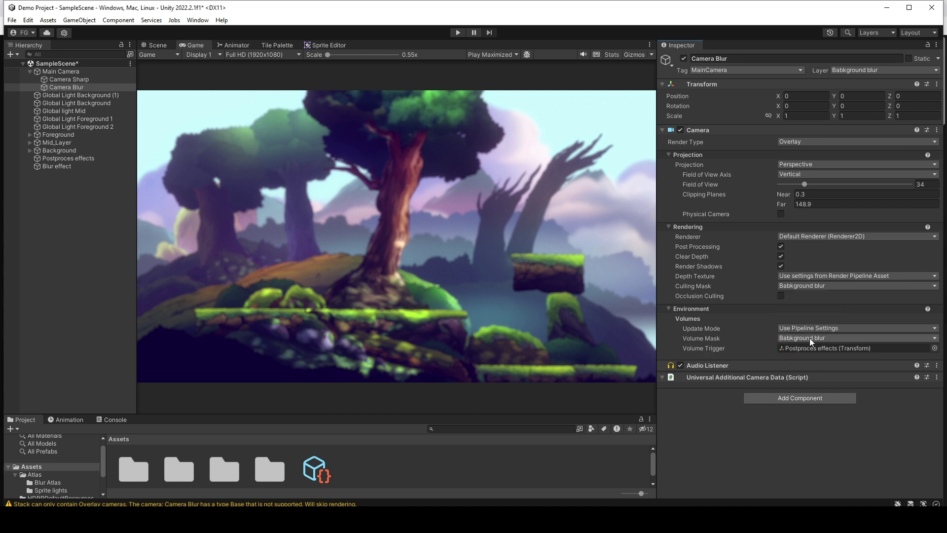
# - Check Camera Blur's volume mask against the Babkground blur layer
pyautogui.click(810, 337)
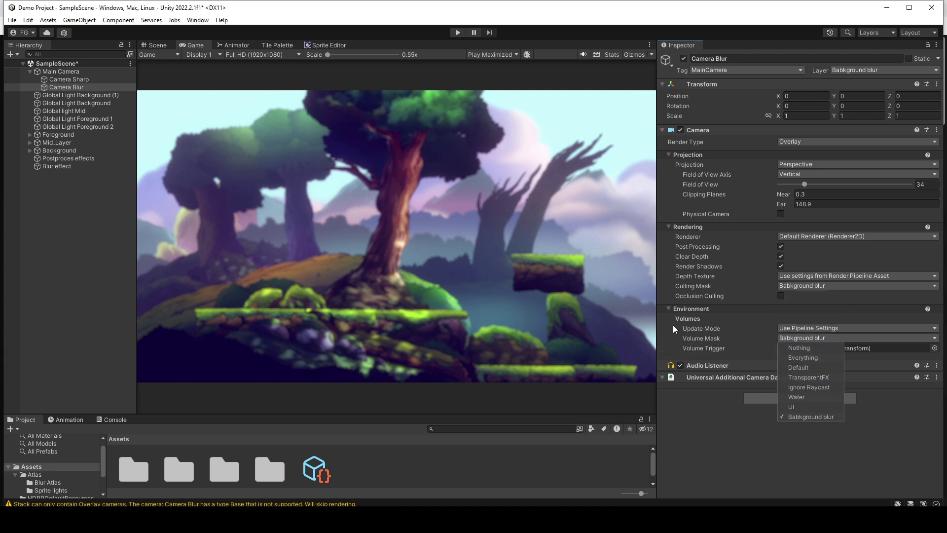
pyautogui.click(816, 418)
pyautogui.click(804, 416)
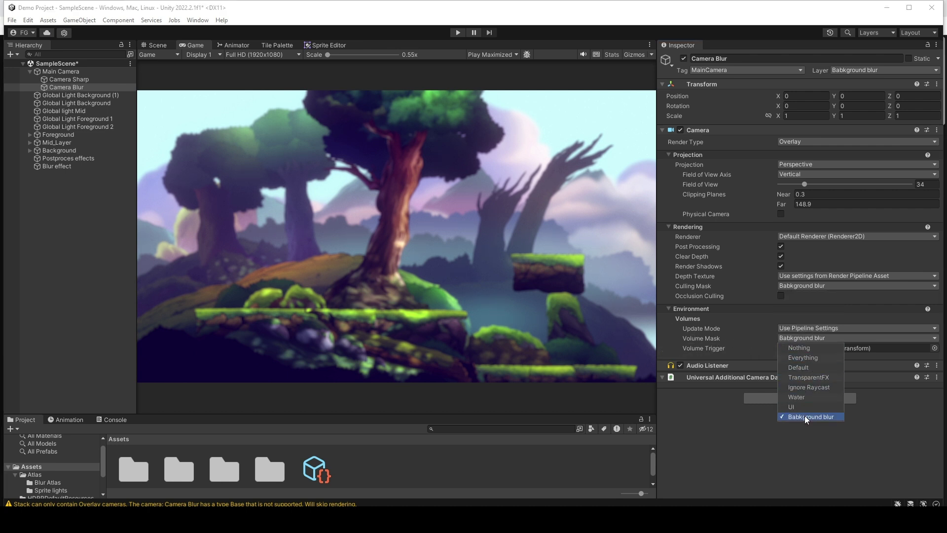
pyautogui.click(74, 80)
pyautogui.click(70, 89)
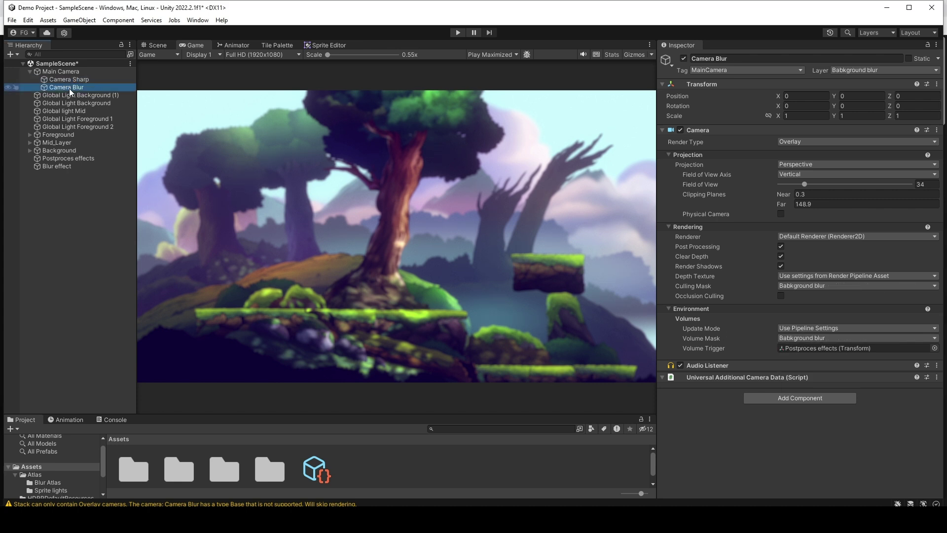
# - Assign the Blur effect volume object to the Babkground blur layer
pyautogui.click(60, 166)
pyautogui.click(884, 70)
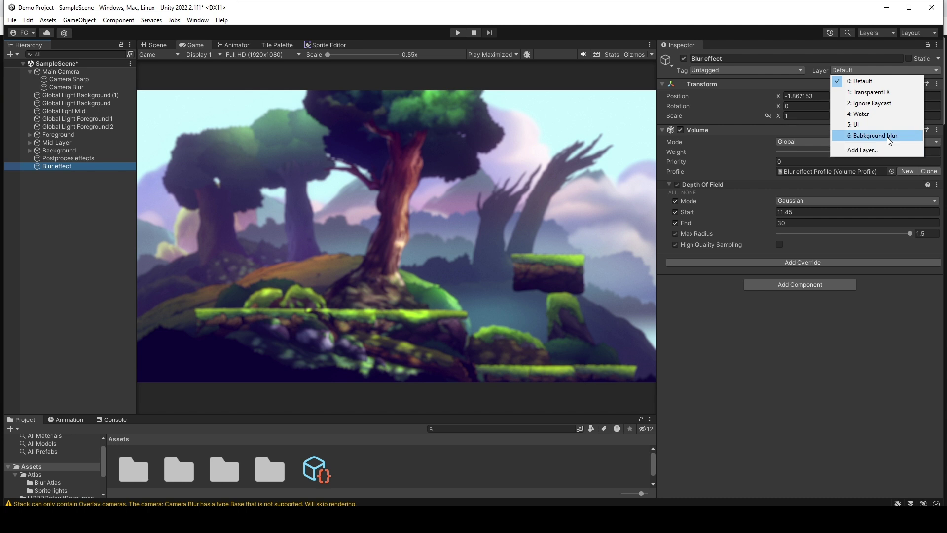
pyautogui.click(887, 138)
# - Assign the Background group and all its child objects to the Background blur layer
pyautogui.click(64, 111)
pyautogui.click(58, 149)
pyautogui.click(879, 70)
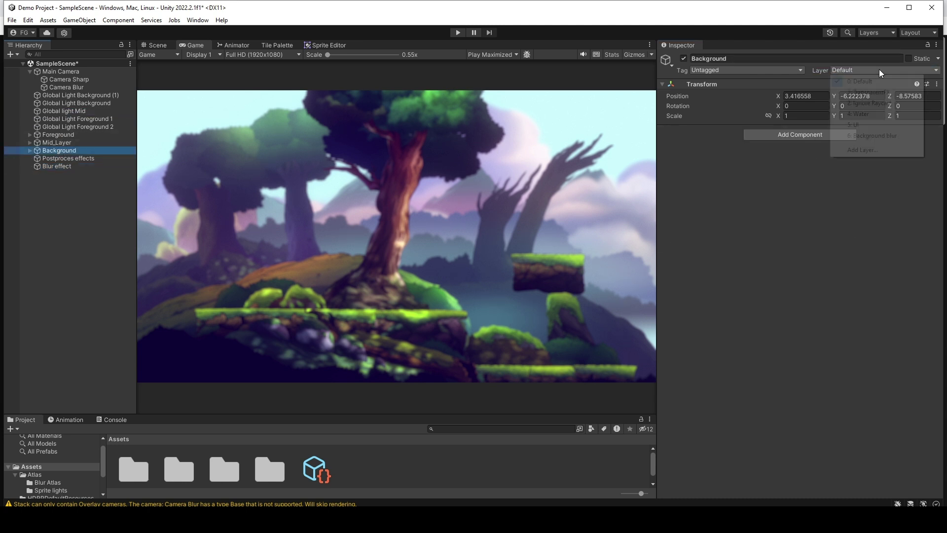
pyautogui.click(866, 136)
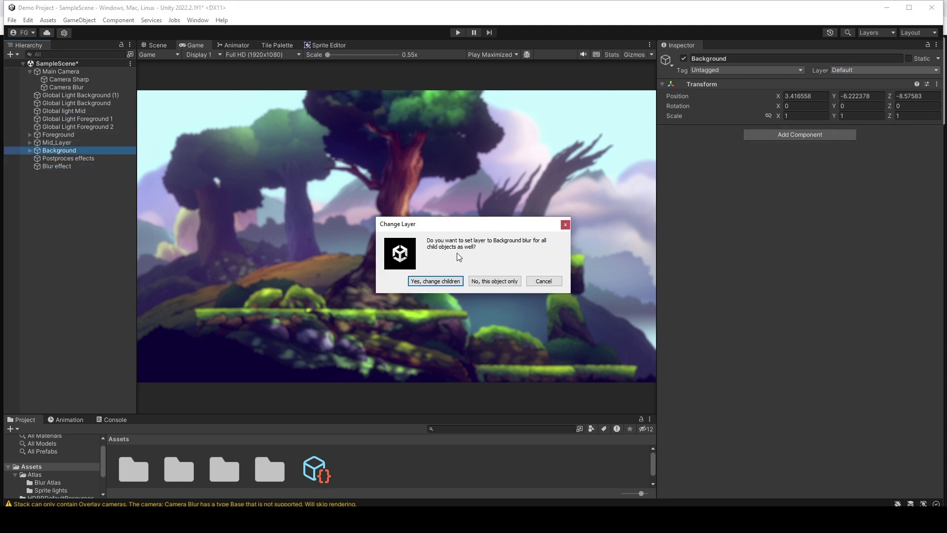
pyautogui.click(428, 282)
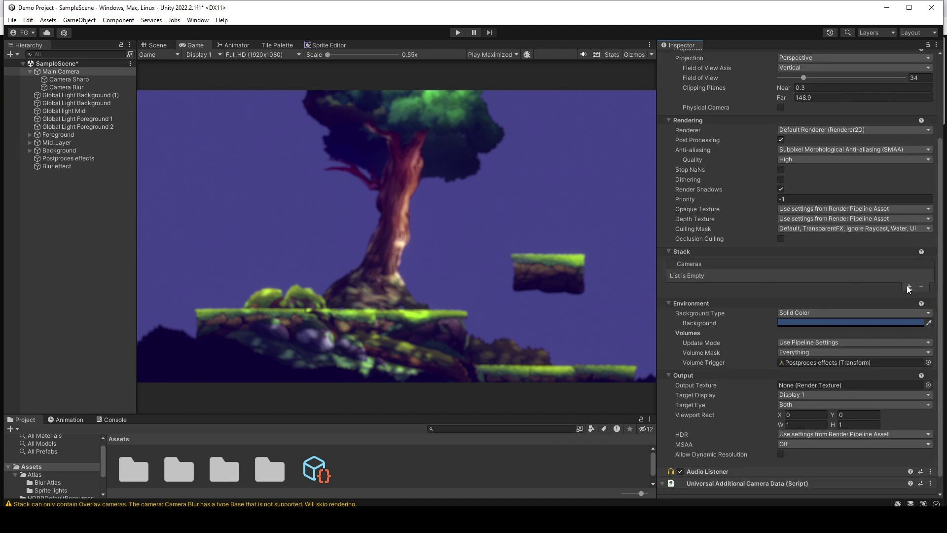
# - Add Camera Blur and Camera Sharp, in that order, to the Main Camera's stack
pyautogui.click(908, 286)
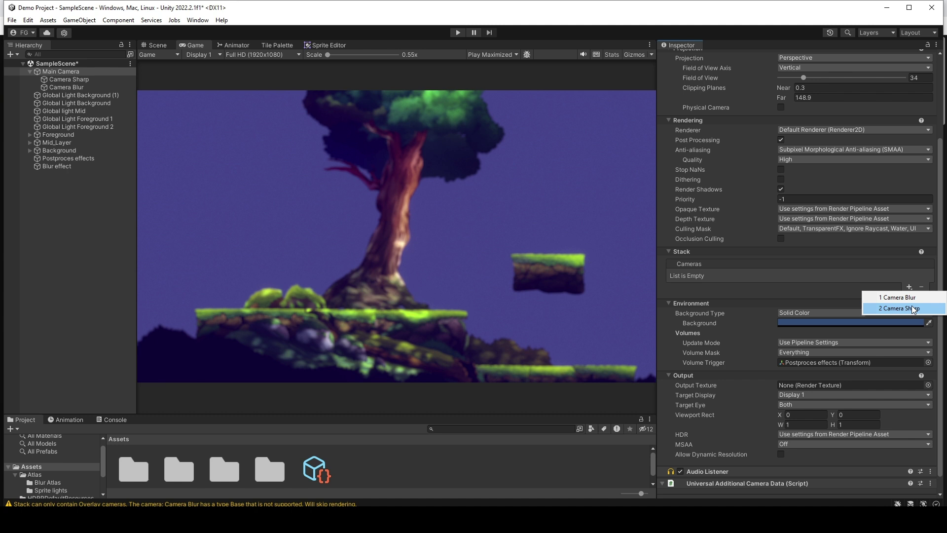
pyautogui.click(916, 296)
pyautogui.click(910, 287)
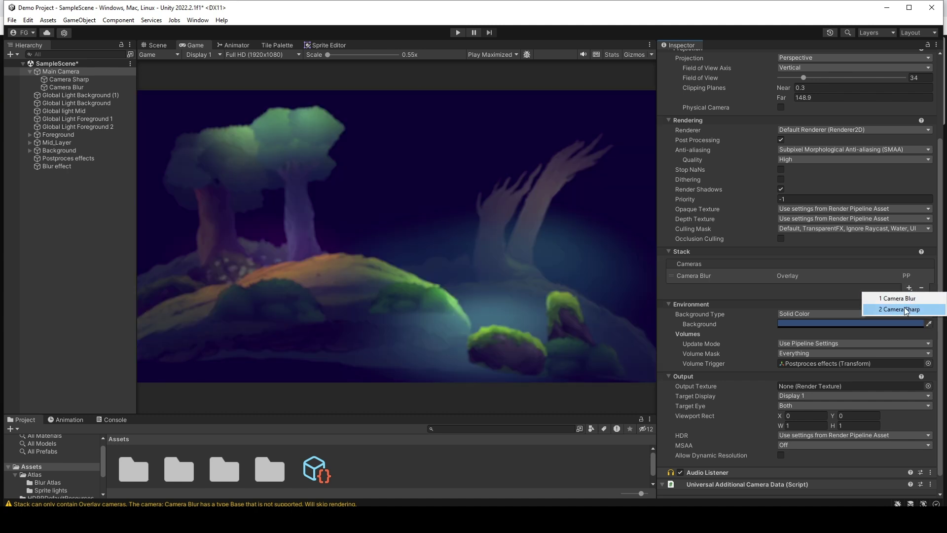
pyautogui.click(906, 309)
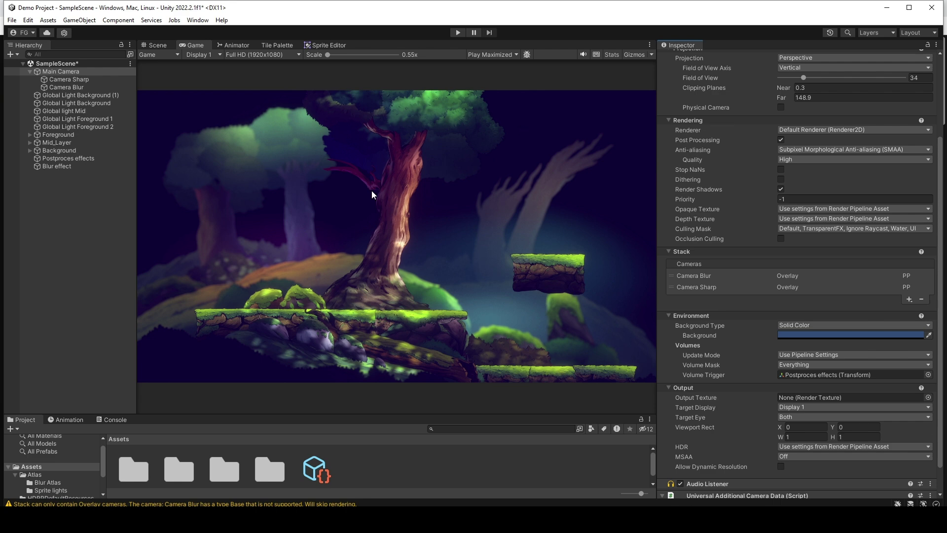
pyautogui.scroll(4, 372, 190)
pyautogui.scroll(1, 399, 215)
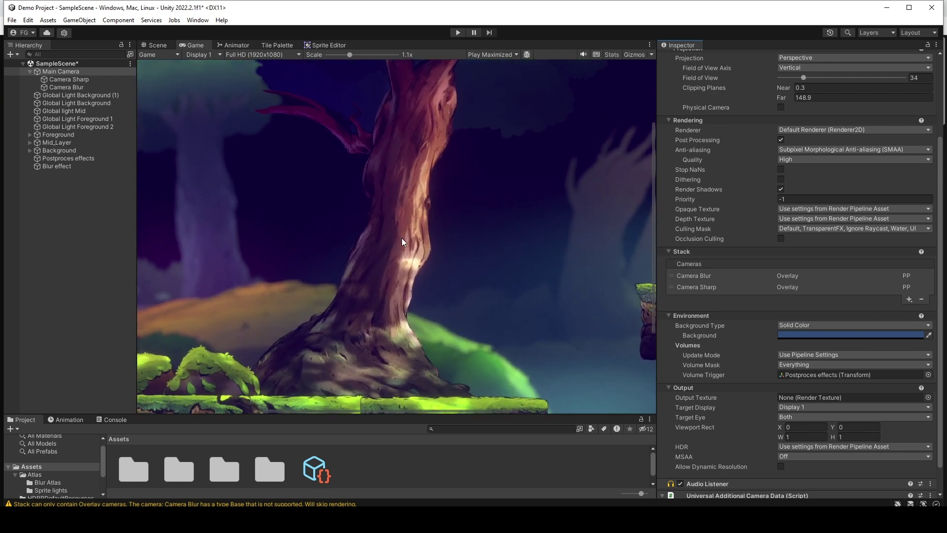
pyautogui.scroll(1, 402, 242)
pyautogui.scroll(-6, 401, 241)
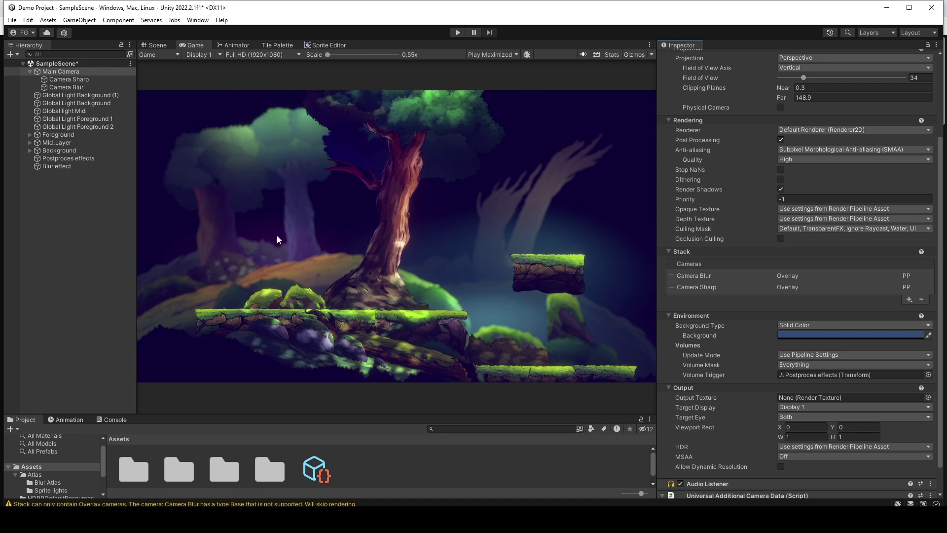
# - Assign both Global Light Background and Global Light Background (1) to the Background blur layer
pyautogui.click(63, 111)
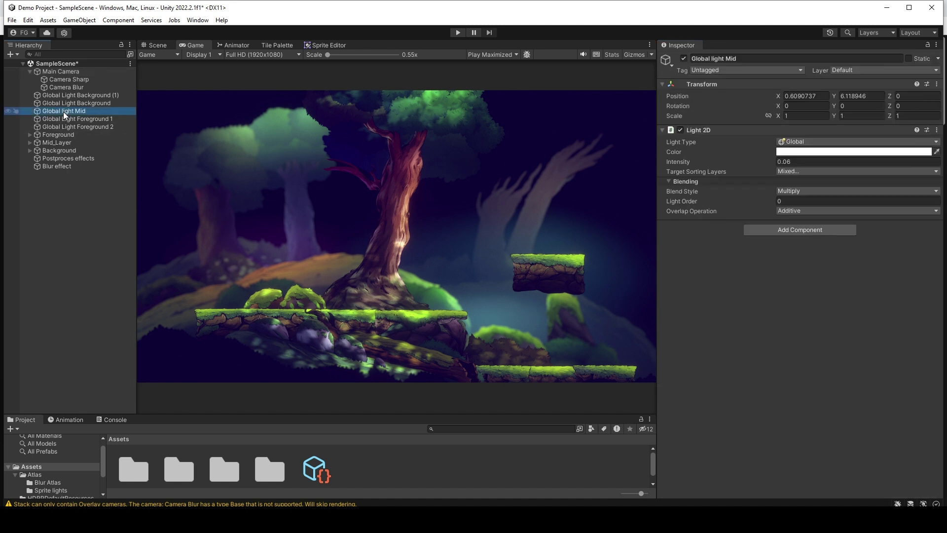
pyautogui.click(70, 95)
pyautogui.click(72, 103)
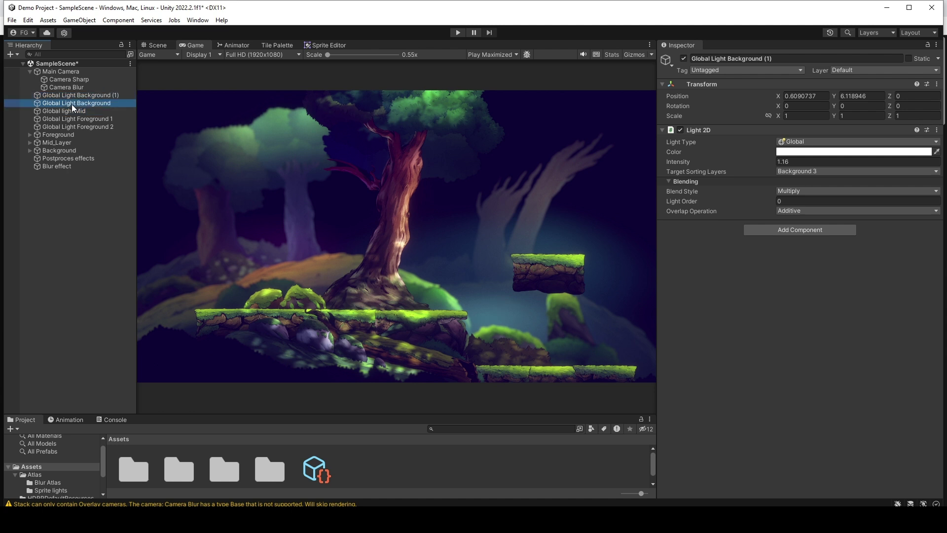
pyautogui.click(74, 94)
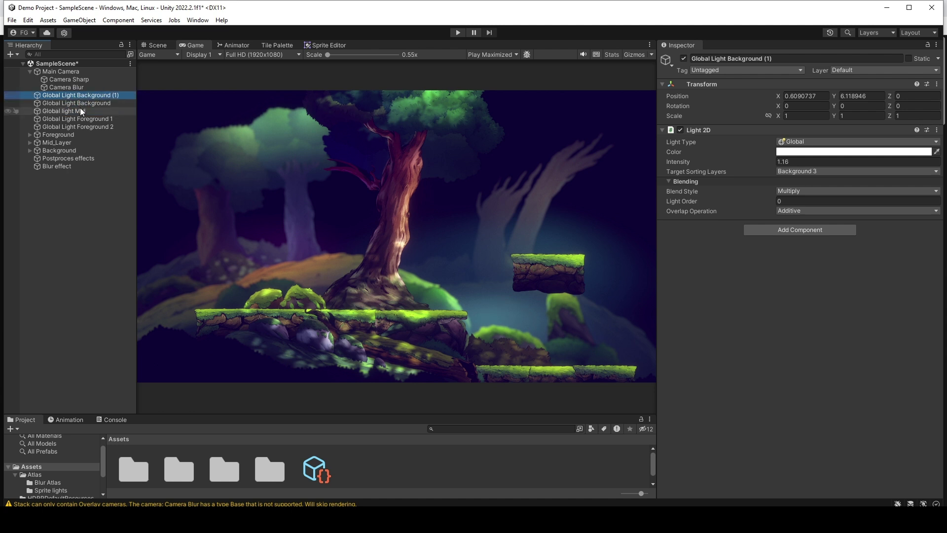
pyautogui.keyDown('shift'); pyautogui.click(79, 104); pyautogui.keyUp('shift')
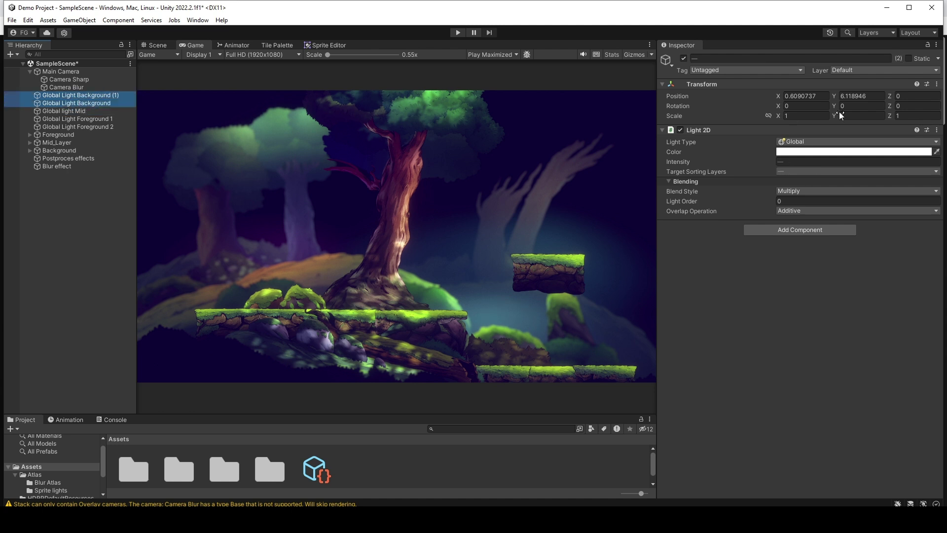
pyautogui.click(857, 71)
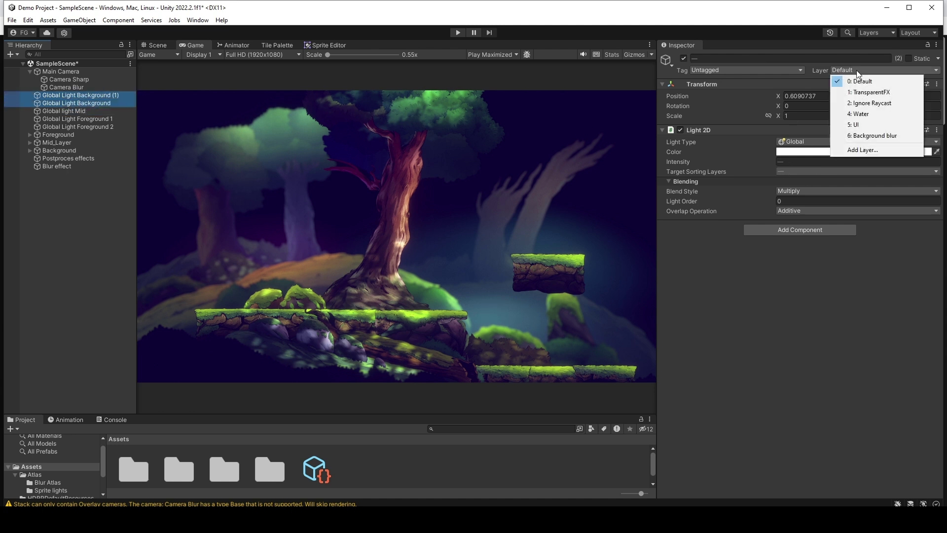
pyautogui.click(874, 136)
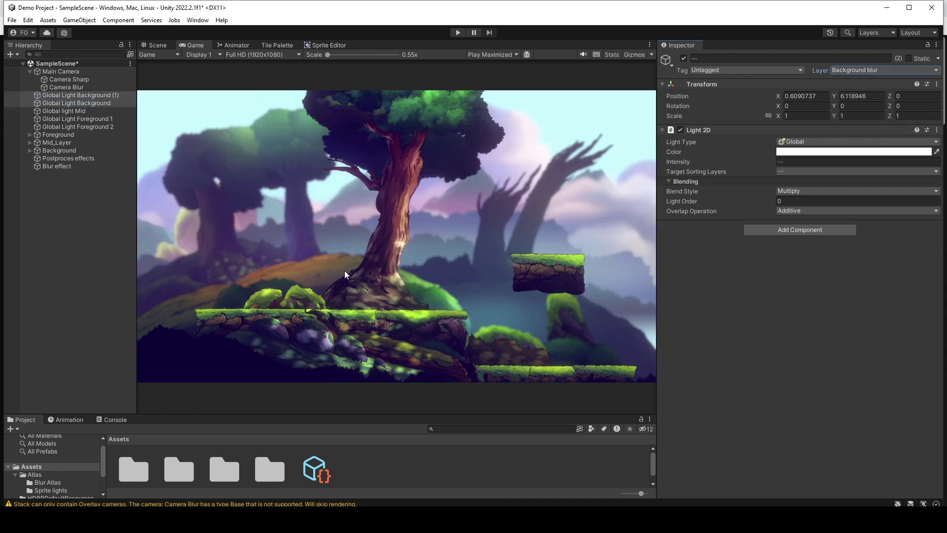
pyautogui.scroll(3, 310, 248)
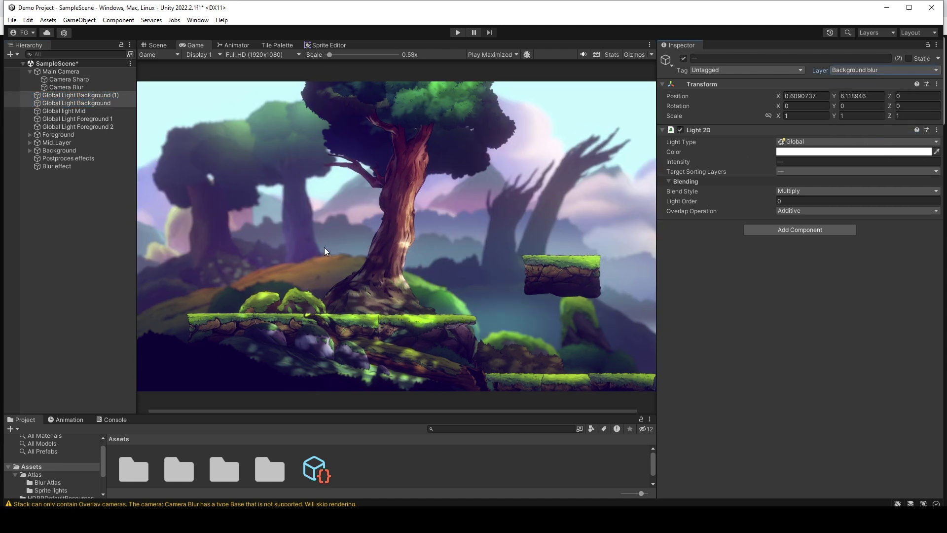
pyautogui.scroll(-3, 347, 249)
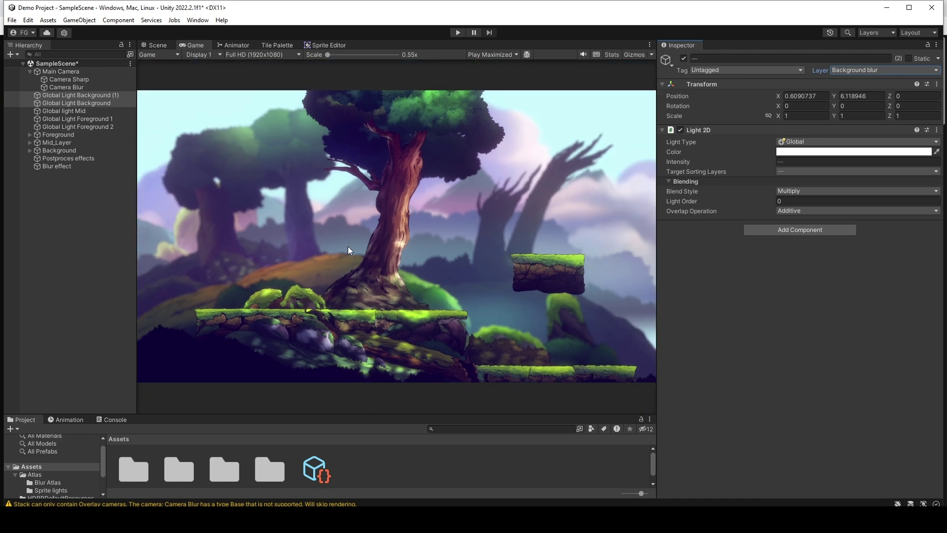
pyautogui.click(58, 214)
pyautogui.scroll(3, 422, 276)
pyautogui.scroll(-3, 422, 269)
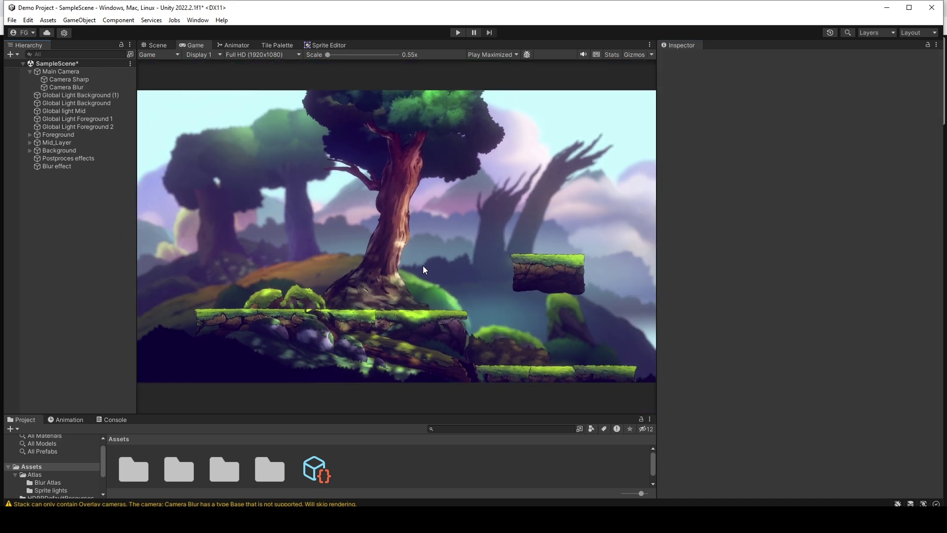
# - Adjust the End and Mode settings of the Blur effect's Depth Of Field and preview the scene in play mode
pyautogui.click(43, 167)
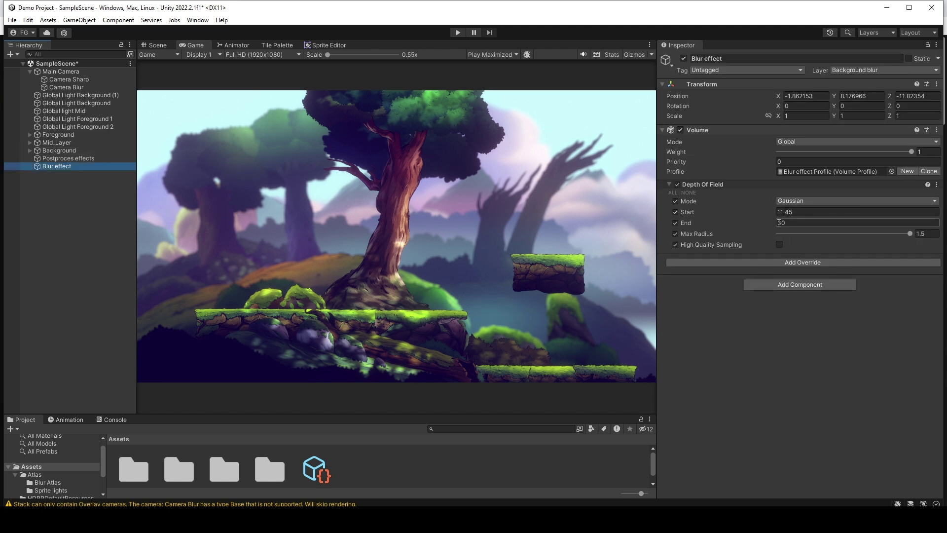
pyautogui.moveTo(772, 222); pyautogui.dragTo(739, 227)
pyautogui.click(834, 200)
pyautogui.click(809, 234)
pyautogui.hotkey('ctrl', 'p')
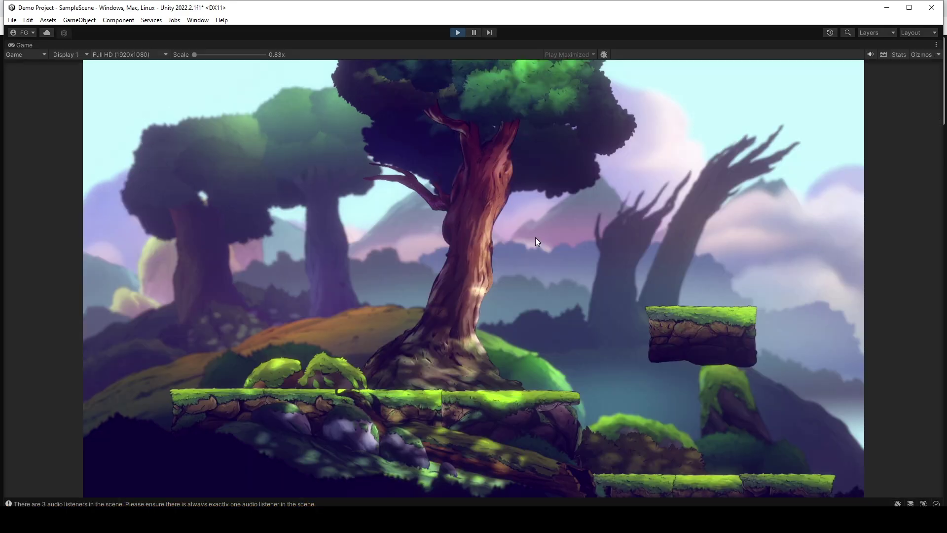